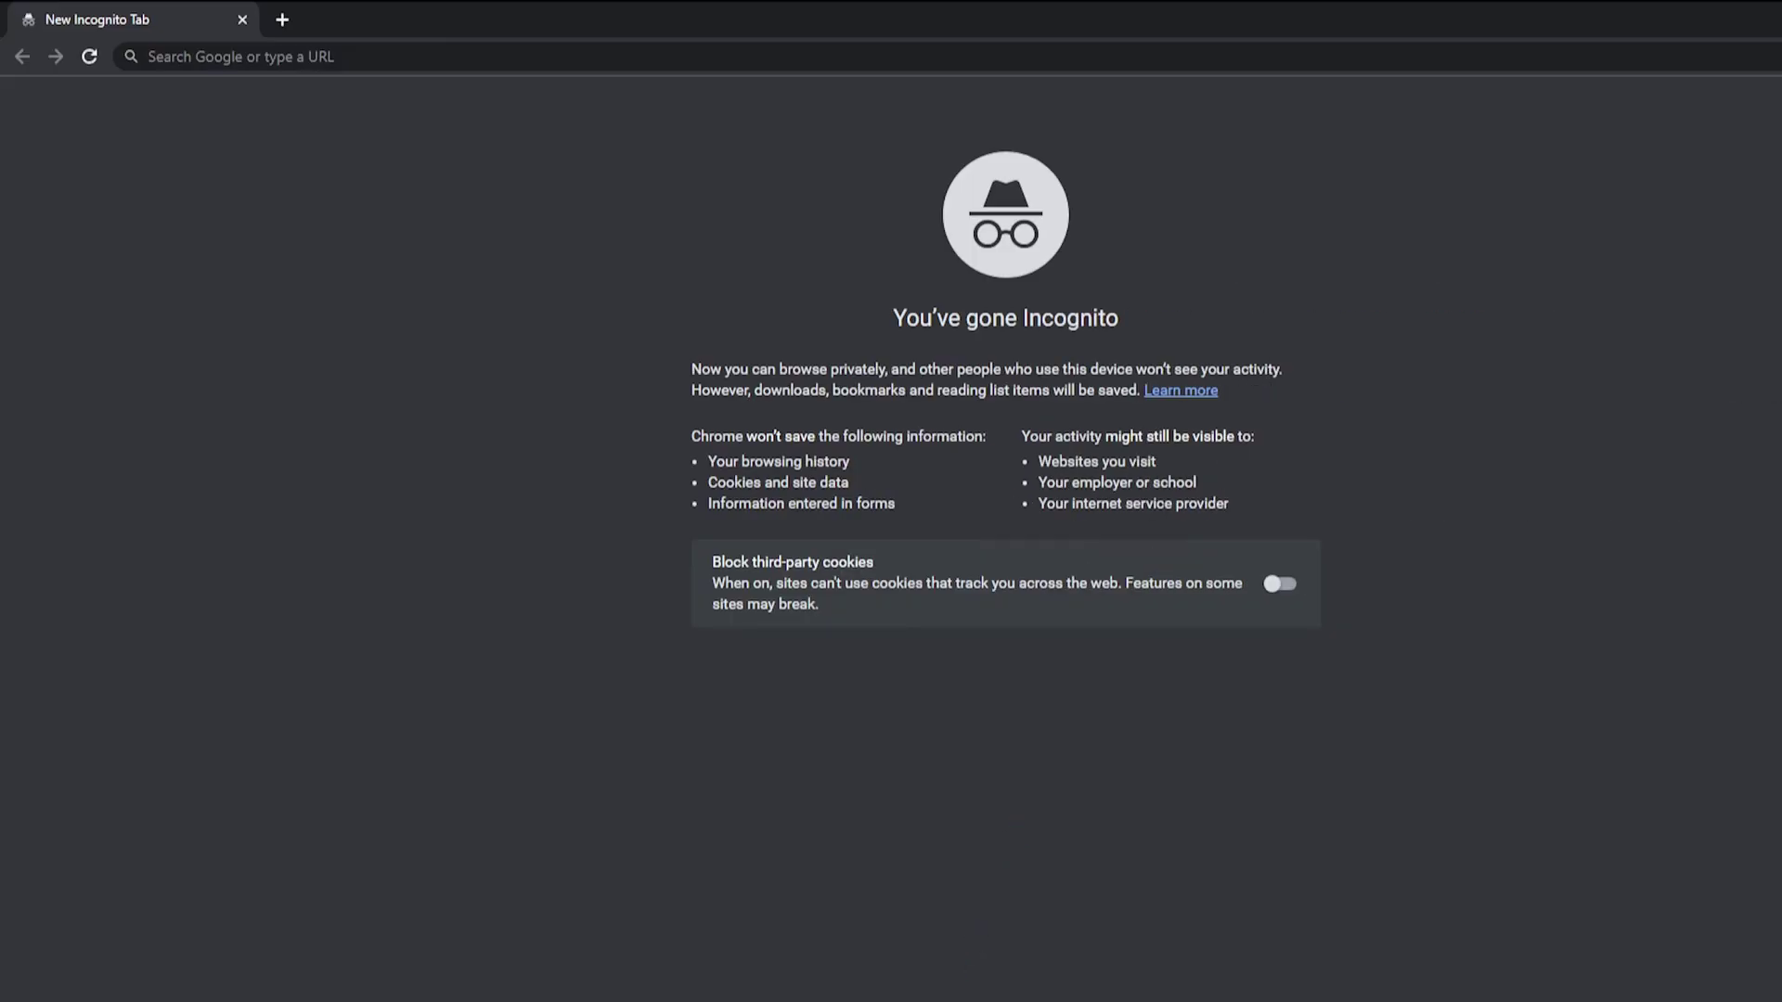
Step: Go to urlscan.io in the incognito tab's address bar
{"action": "left_click", "coordinate": [522, 63]}
{"action": "type", "text": "urlscan"}
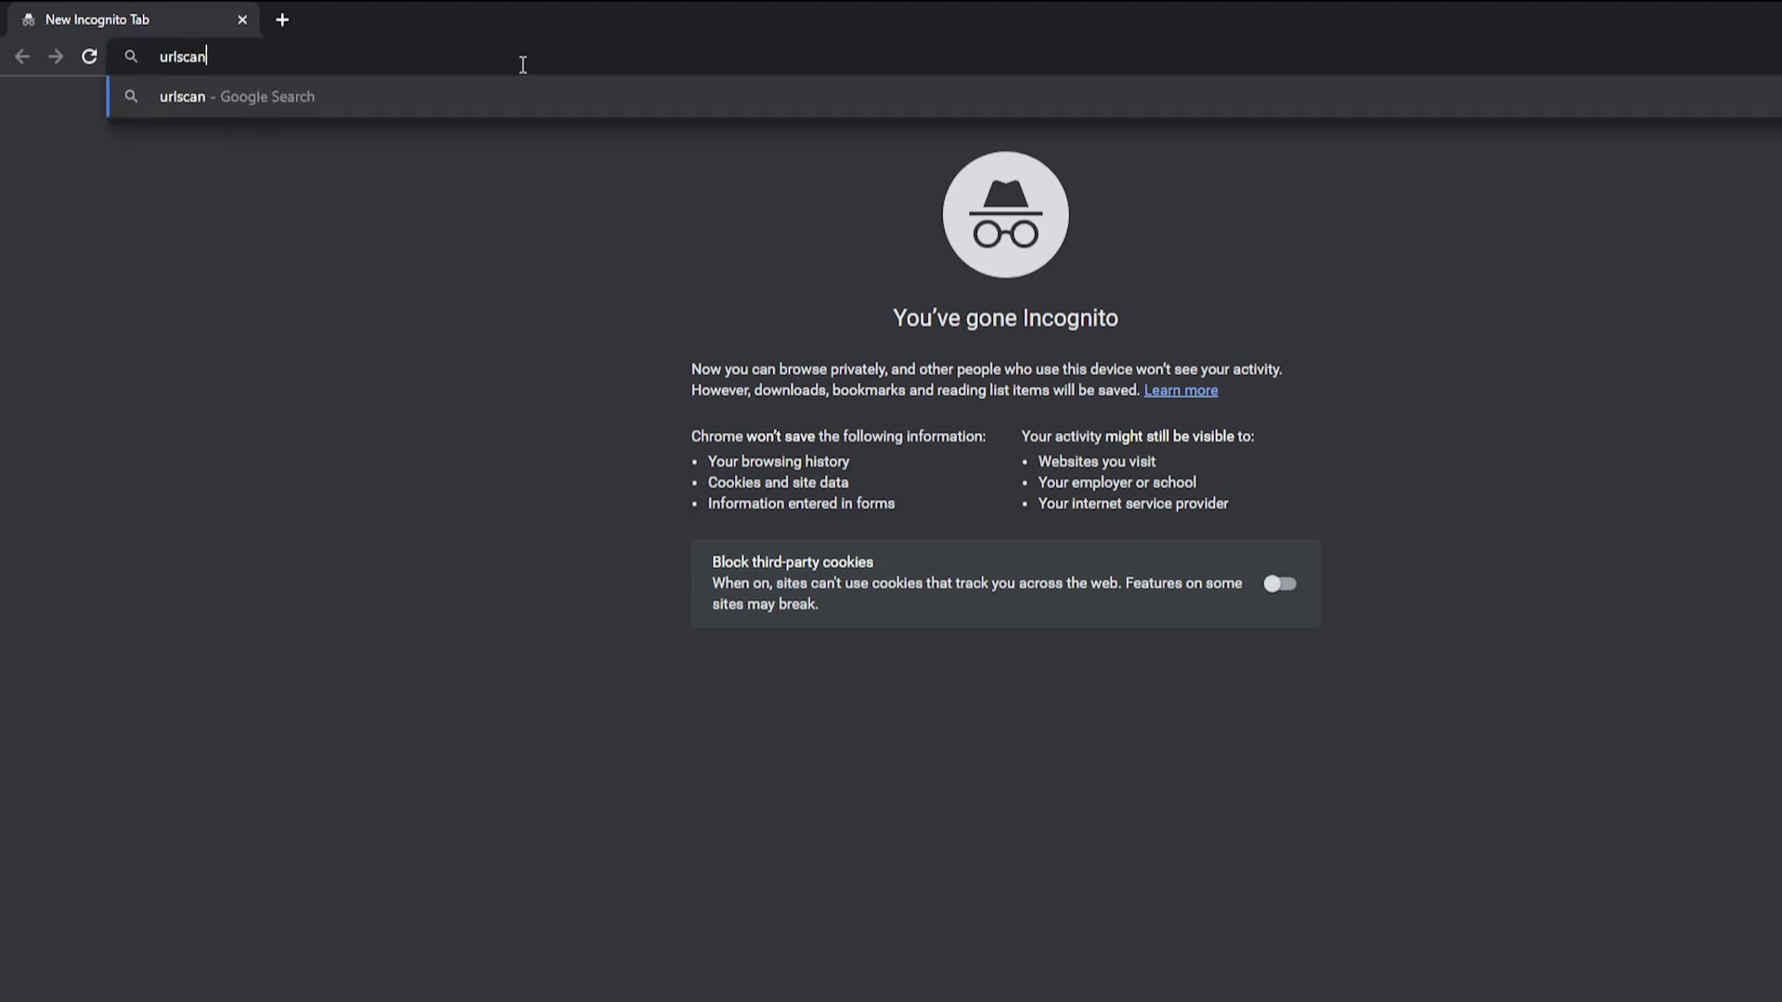
{"action": "type", "text": ".io"}
{"action": "key", "text": "Return"}
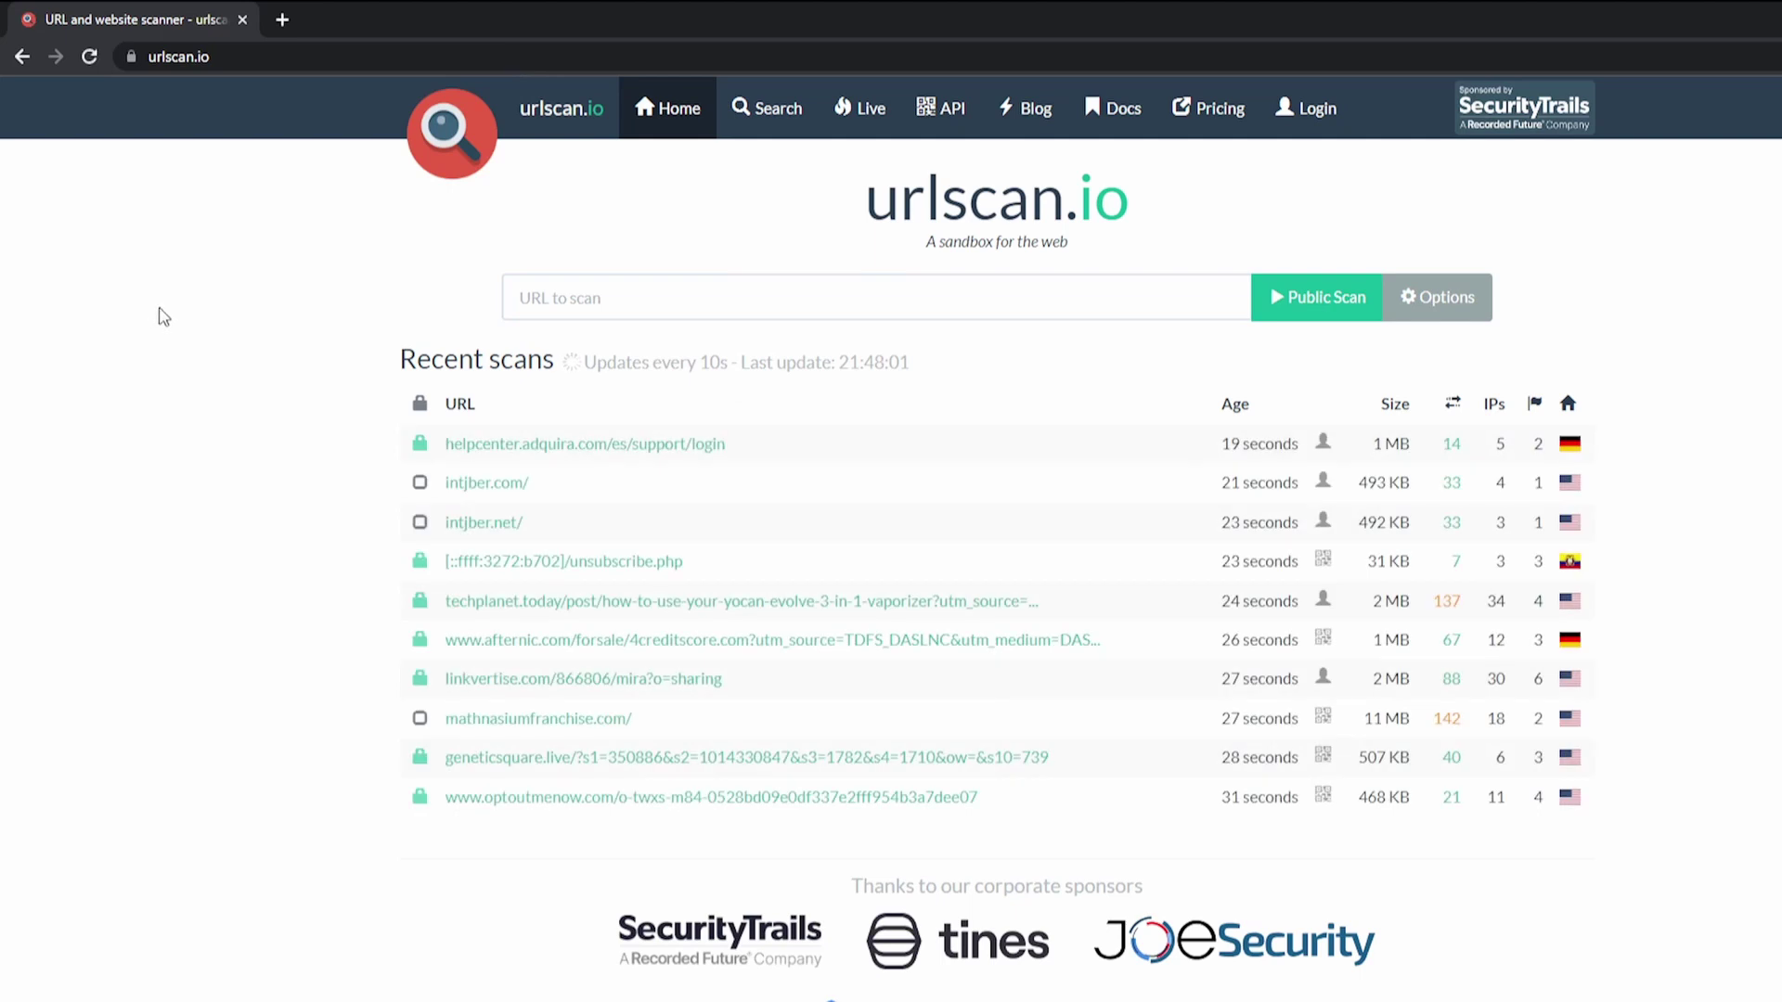
Step: In the scan options, try country JP, revert to Auto, and choose Private visibility
{"action": "left_click_drag", "start_coordinate": [390, 360], "coordinate": [709, 374]}
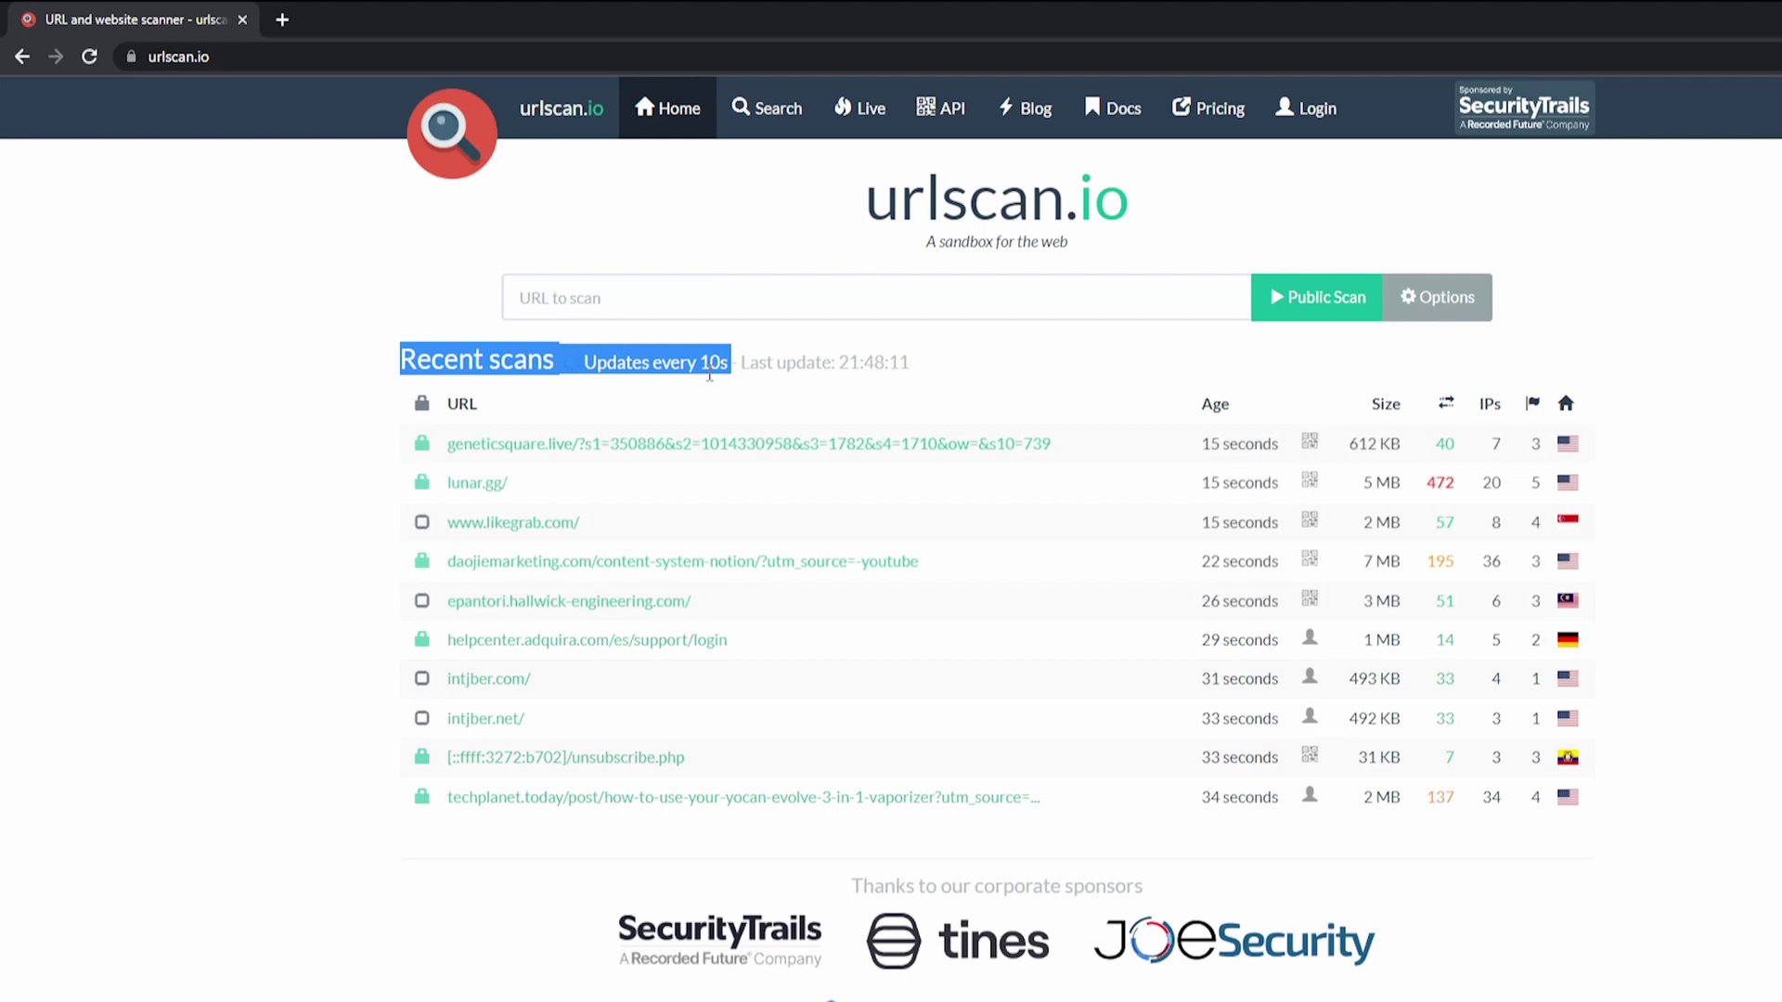
{"action": "left_click", "coordinate": [308, 447]}
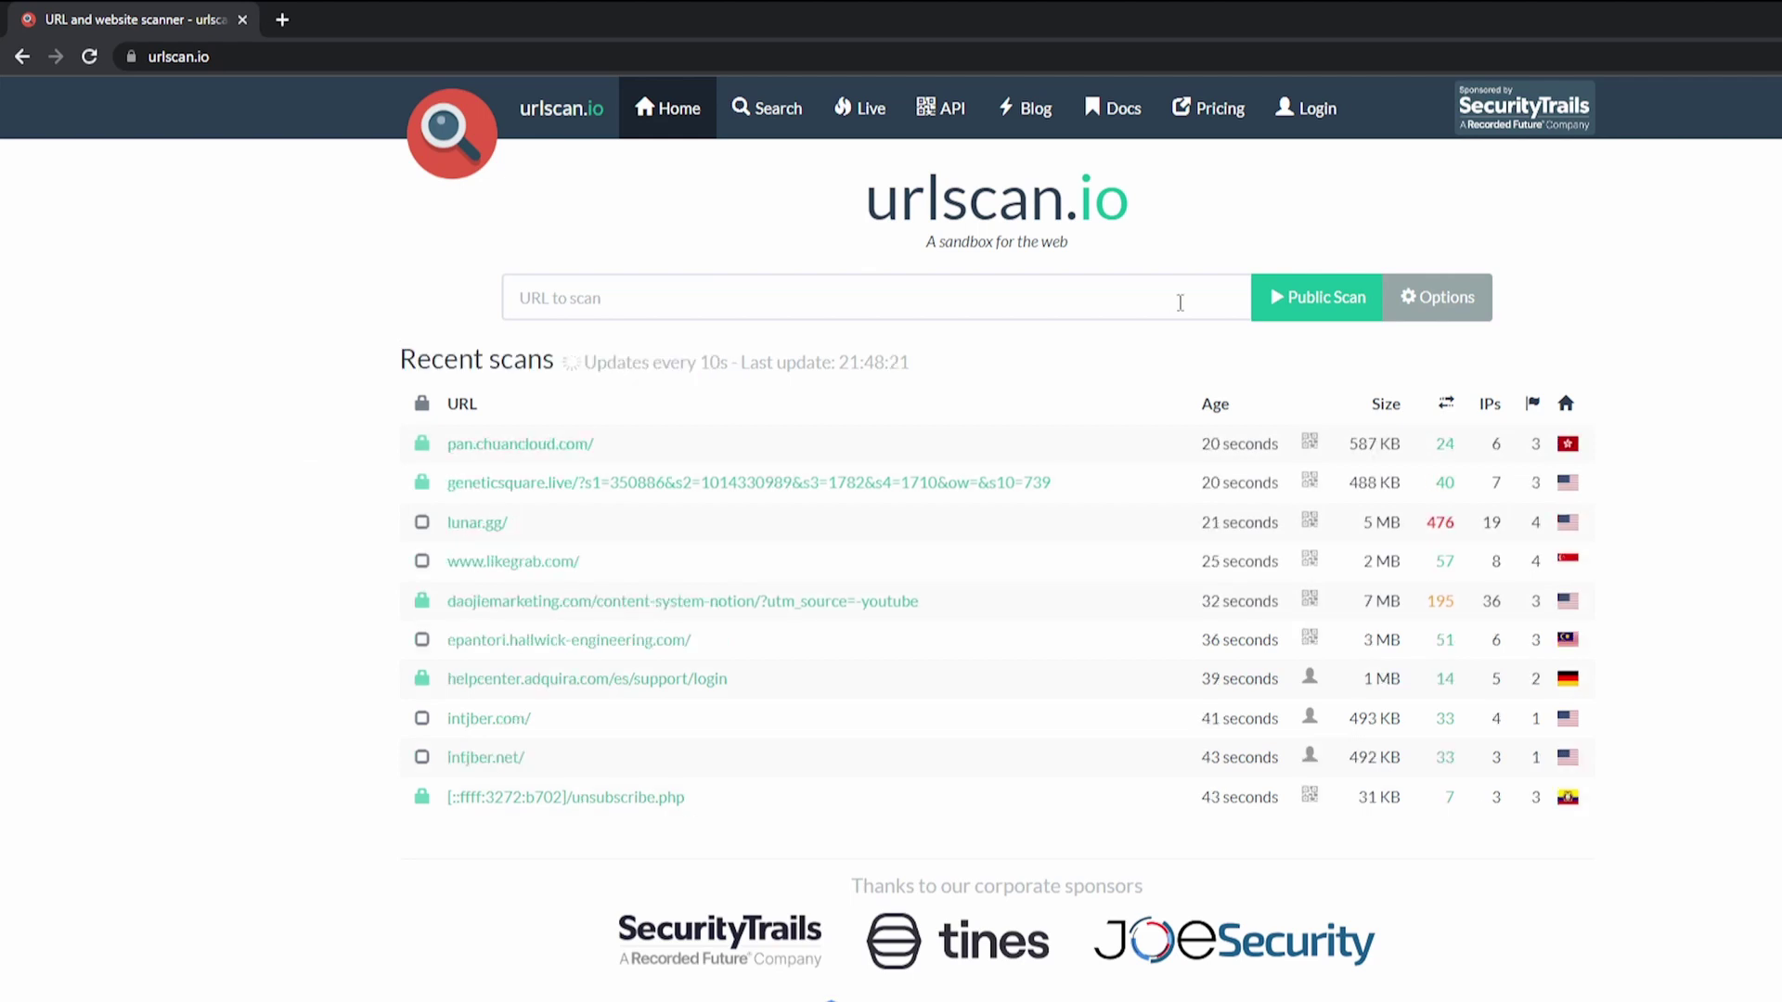
{"action": "left_click", "coordinate": [628, 296]}
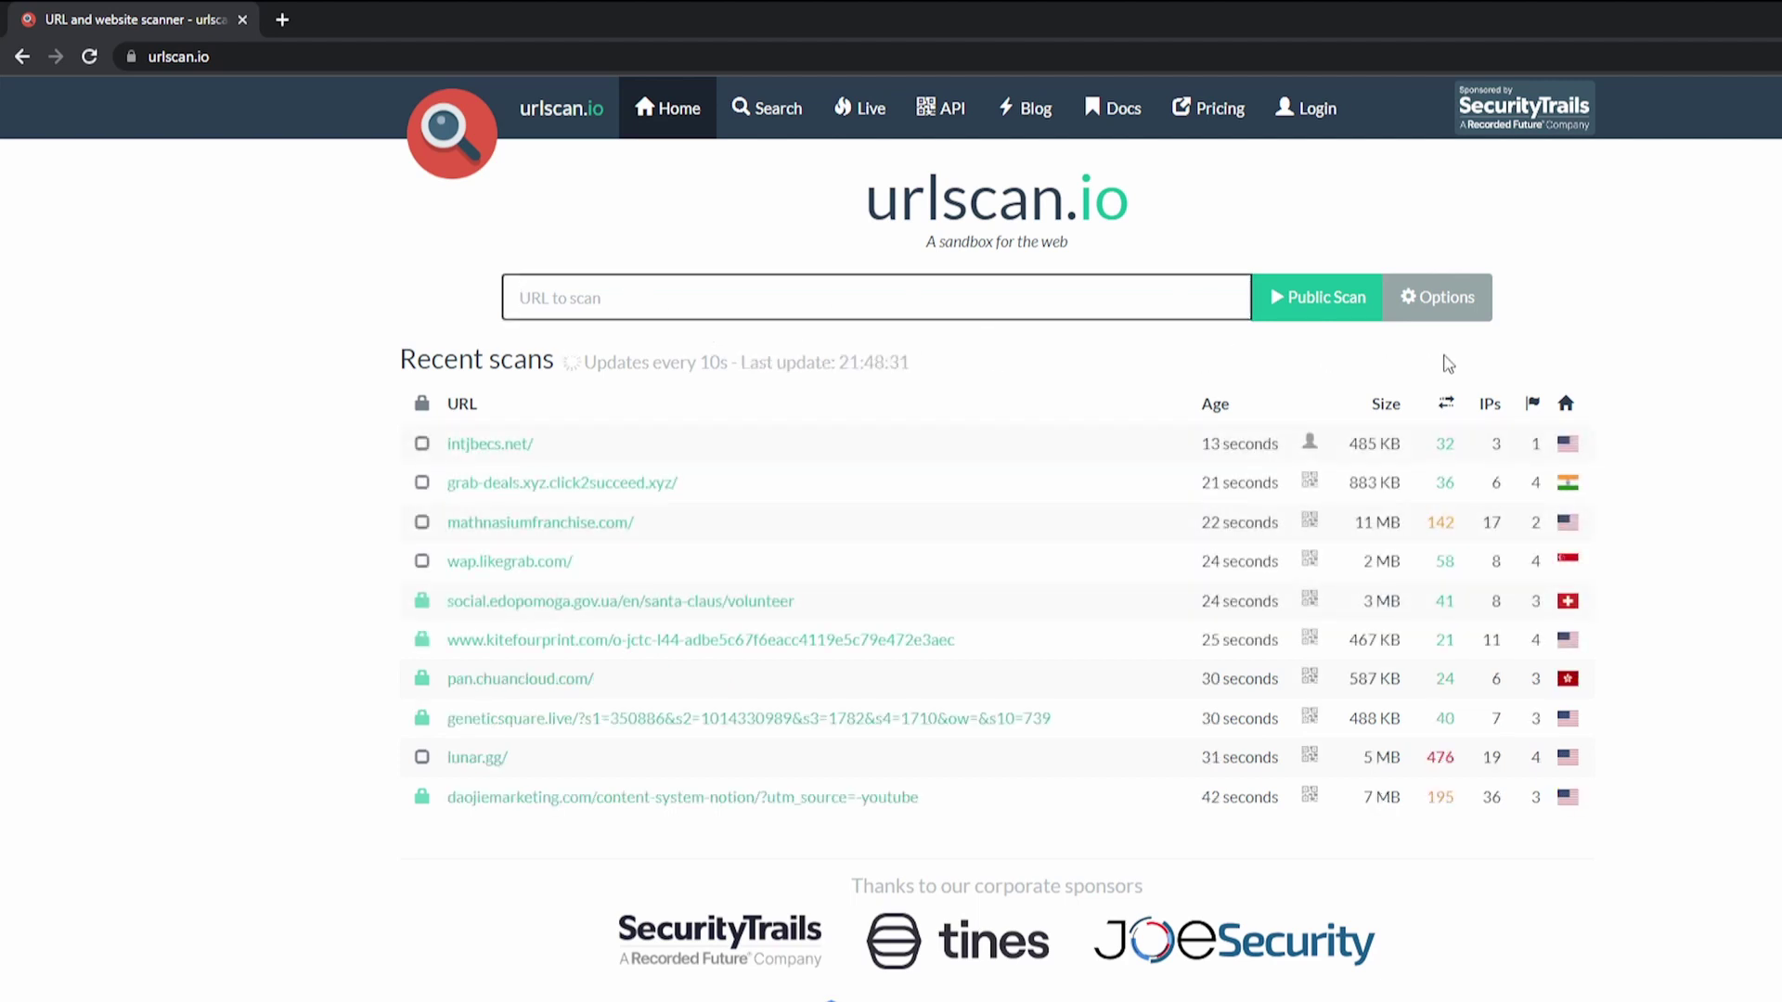
{"action": "left_click", "coordinate": [1472, 312]}
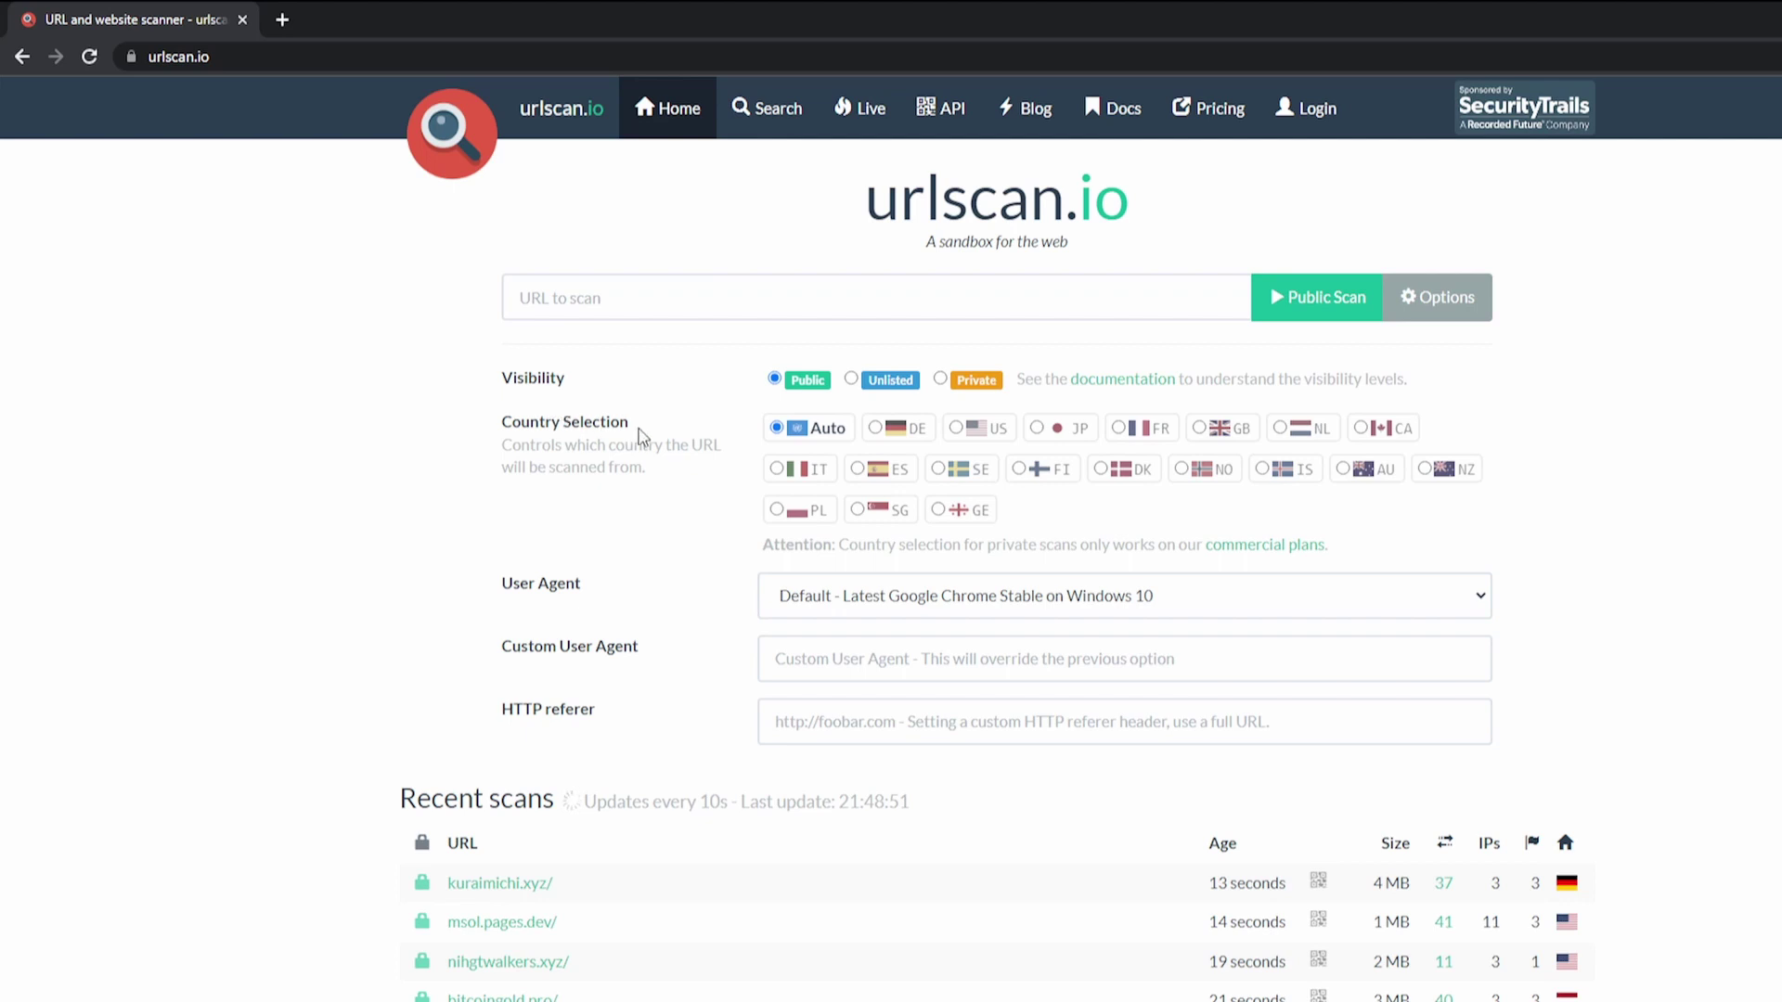
{"action": "left_click", "coordinate": [1045, 433]}
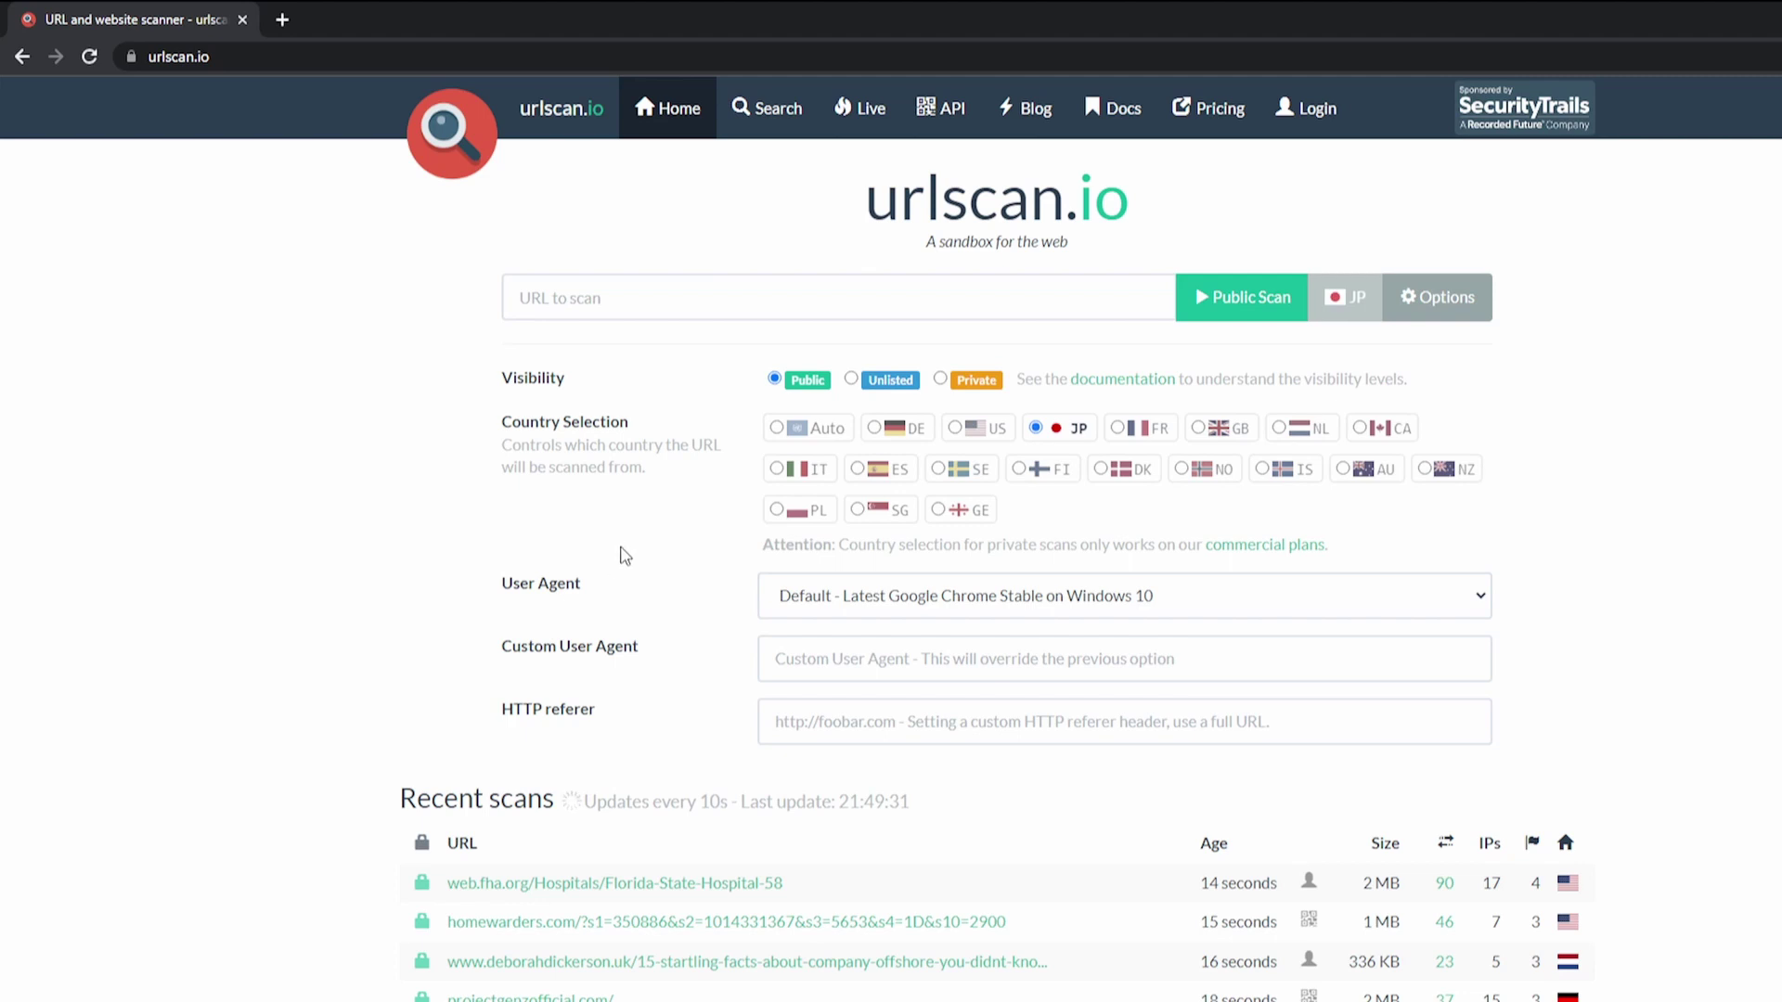
{"action": "left_click", "coordinate": [777, 429]}
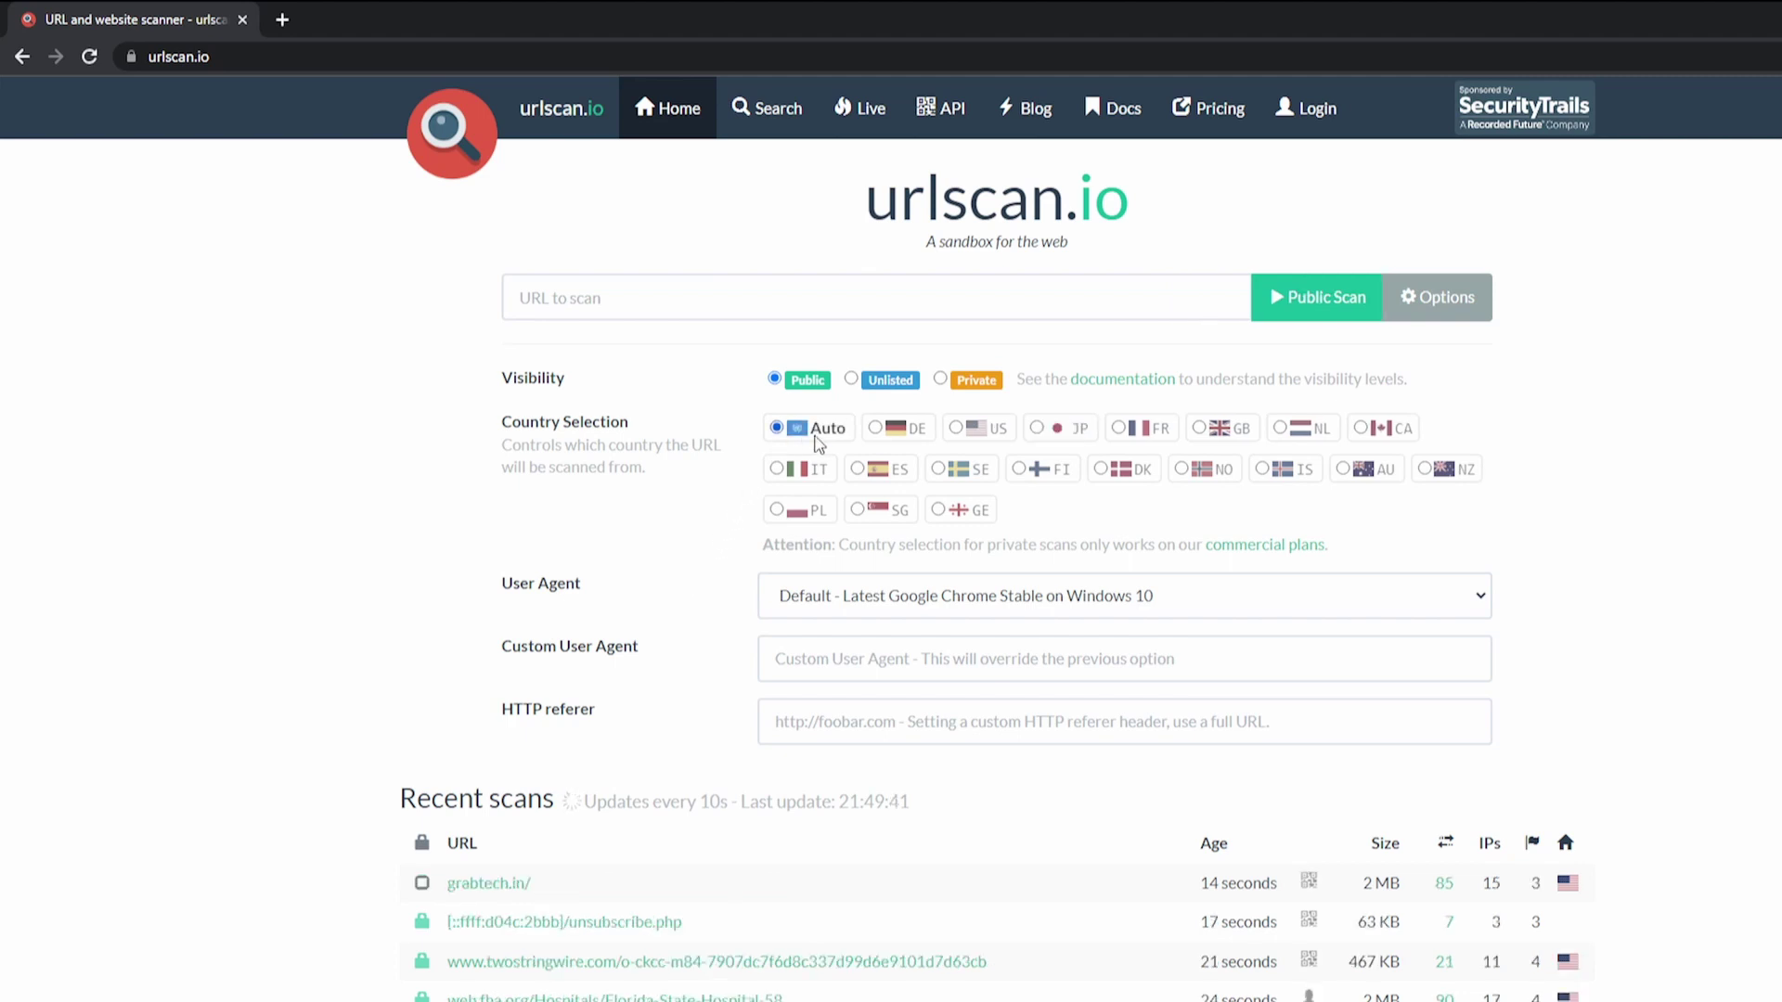
{"action": "left_click", "coordinate": [940, 379]}
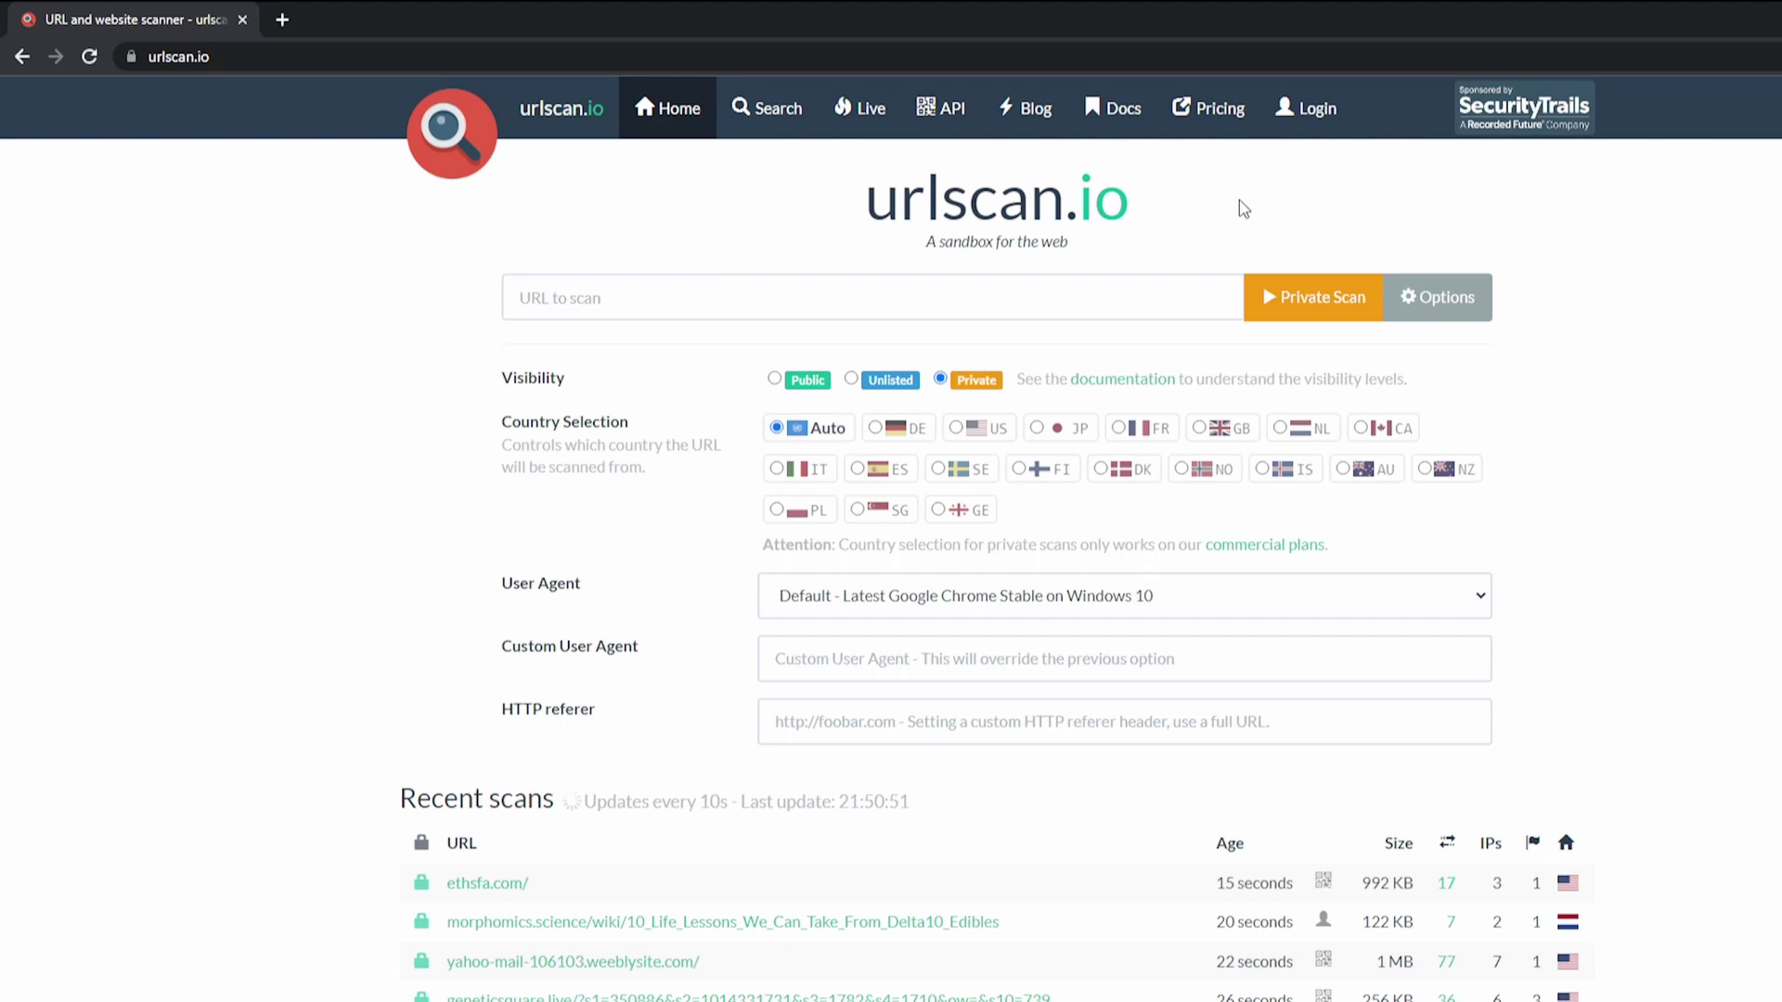
{"action": "left_click", "coordinate": [735, 307]}
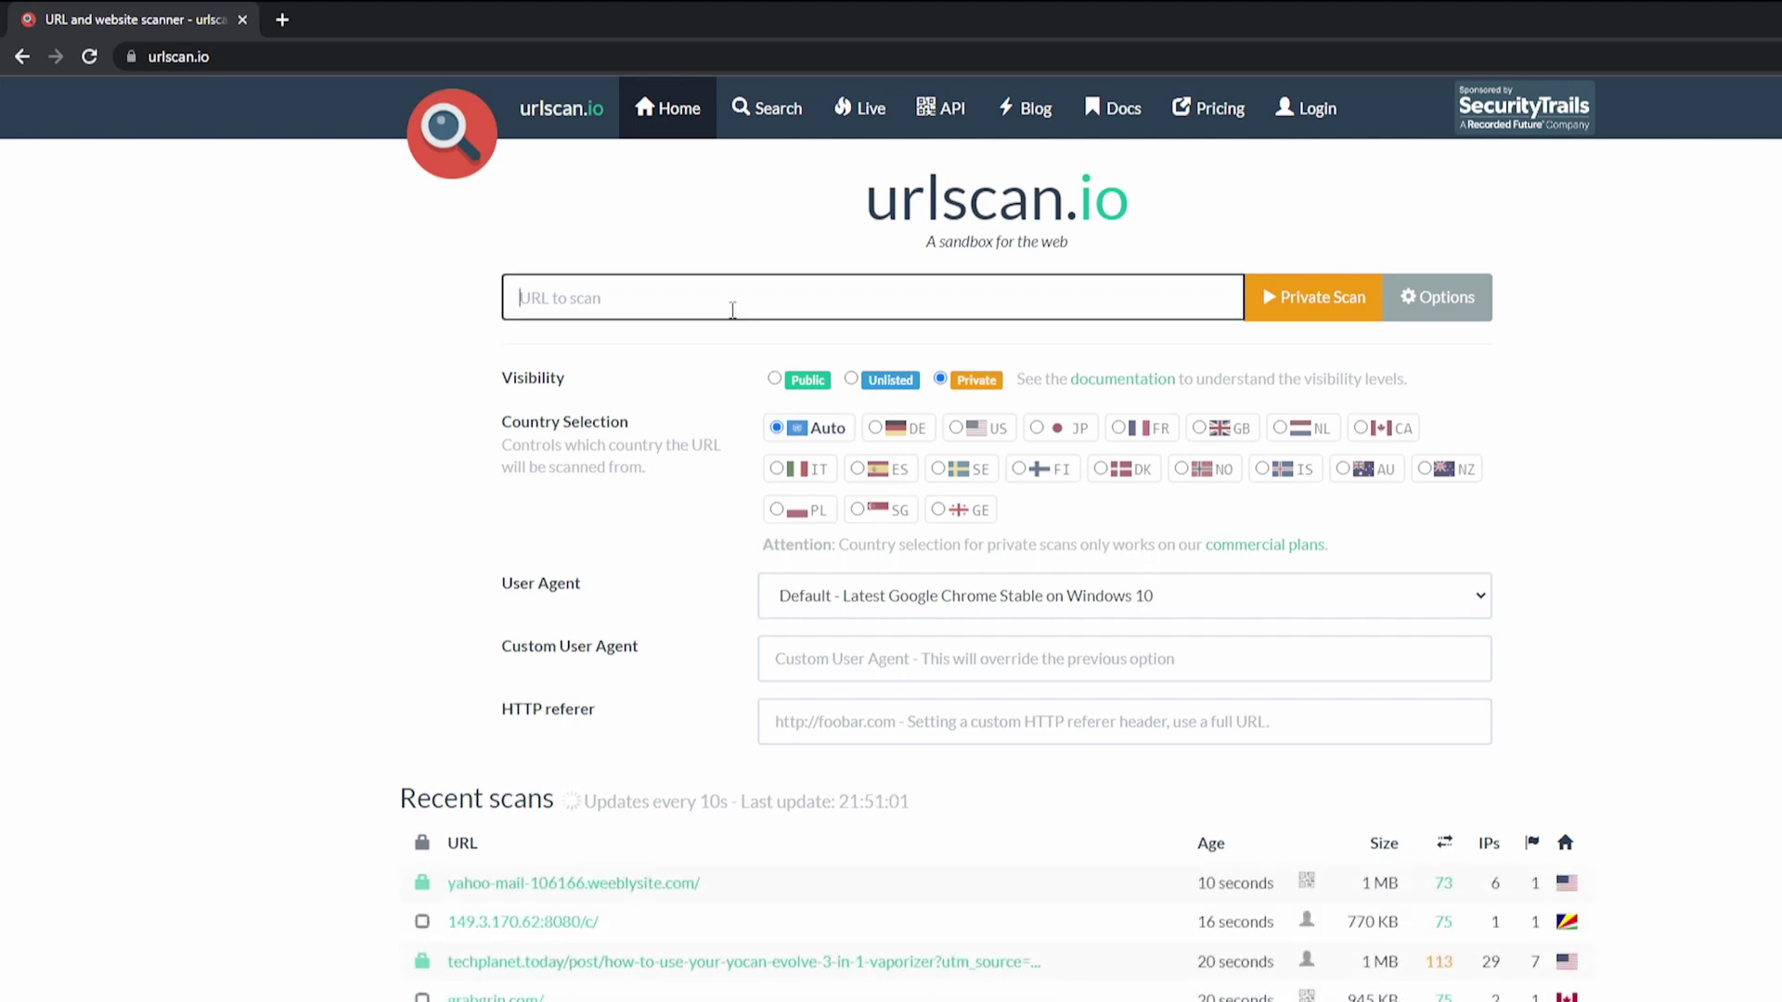
Step: Enter google.com as the URL and start a Private Scan
{"action": "type", "text": "google.com"}
{"action": "left_click", "coordinate": [1323, 302]}
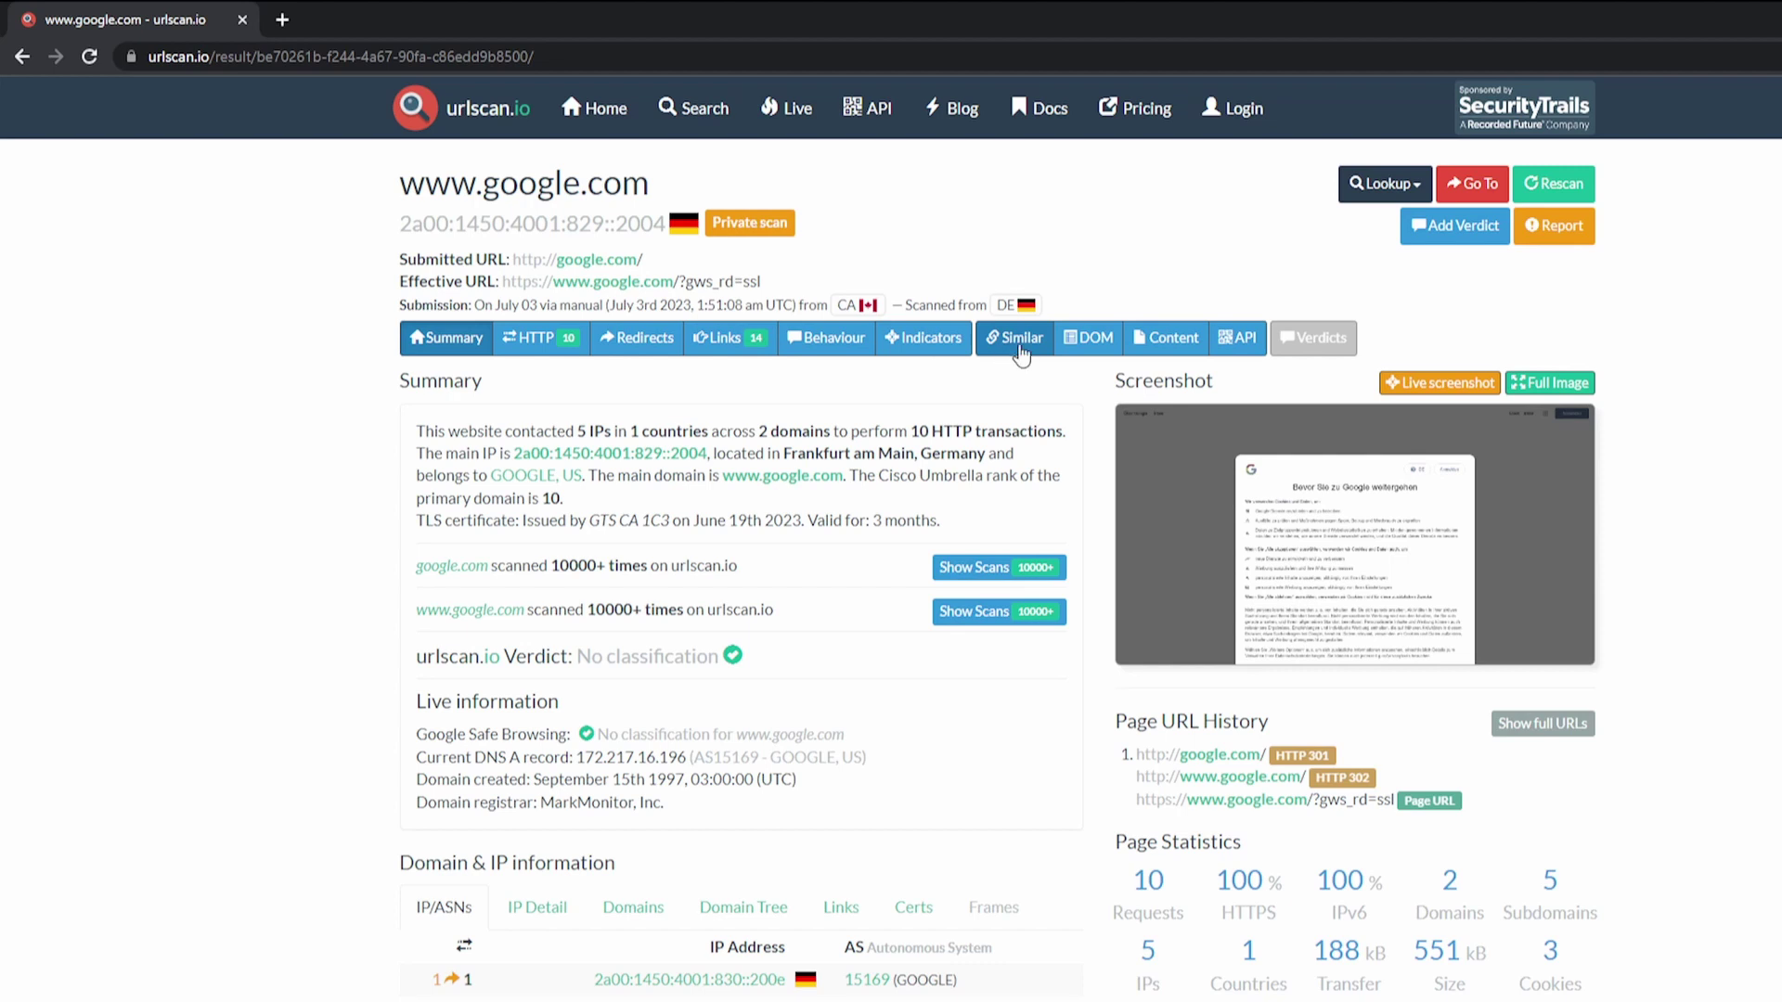
{"action": "left_click", "coordinate": [1021, 353]}
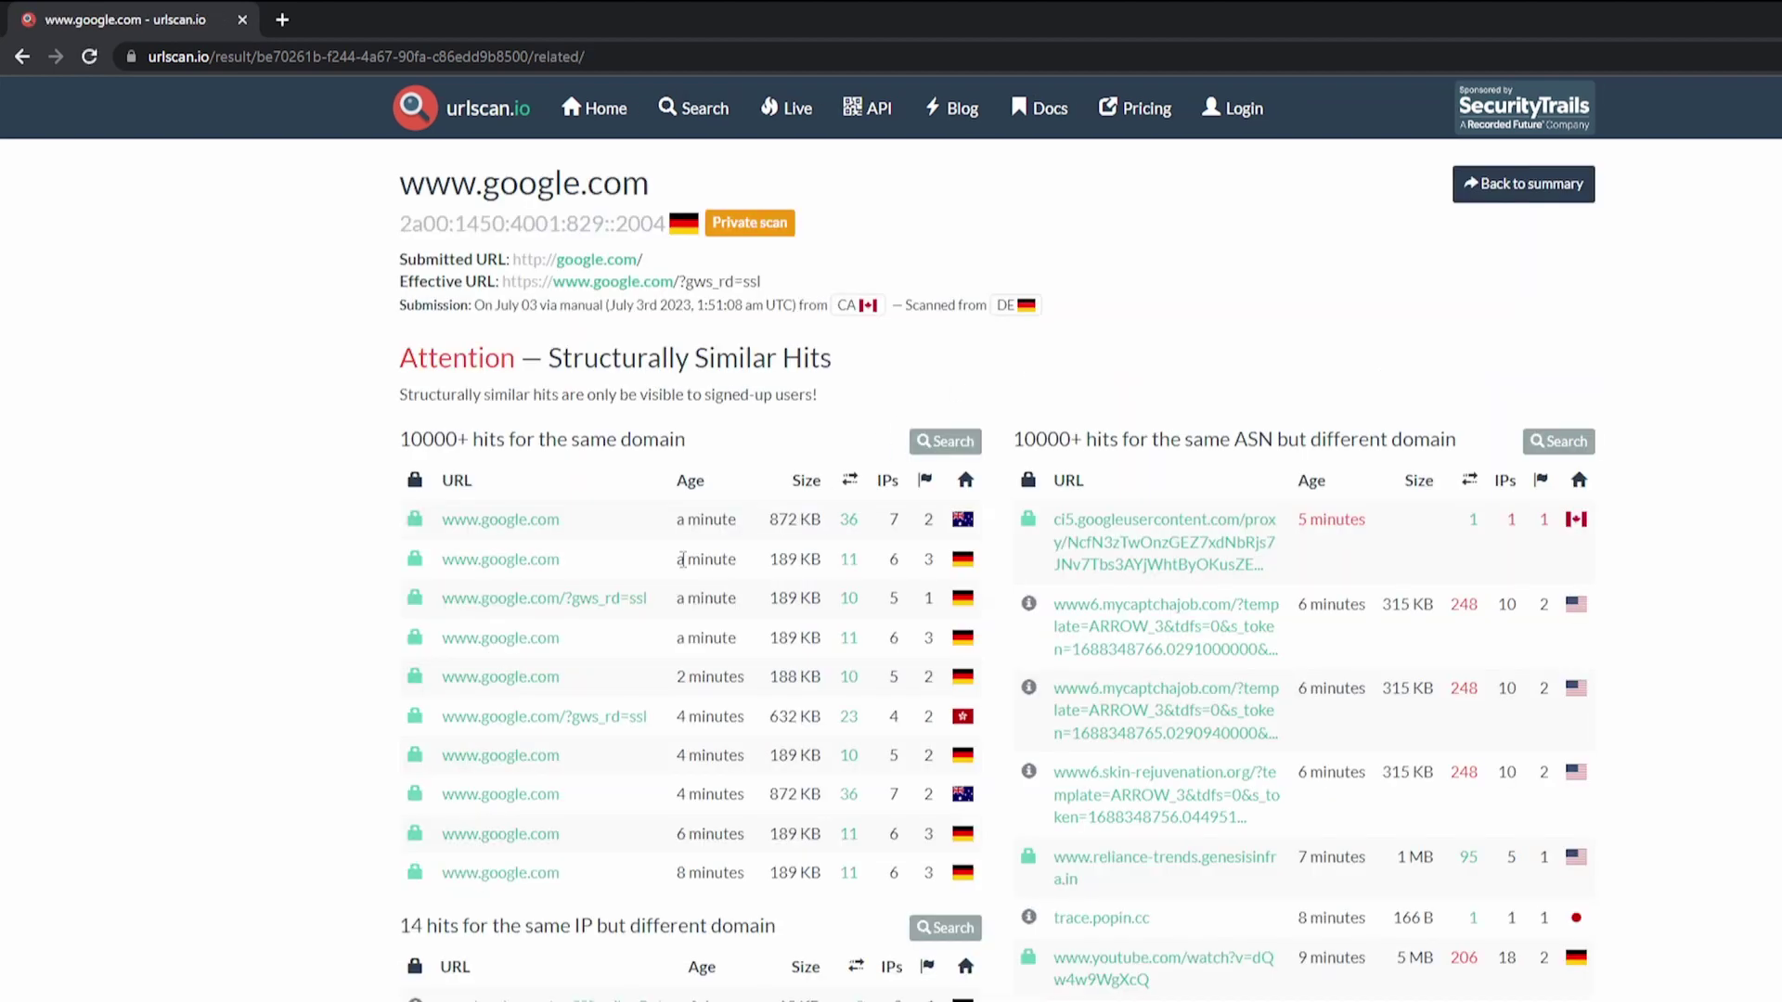
{"action": "left_click_drag", "start_coordinate": [406, 436], "coordinate": [703, 449]}
{"action": "scroll", "coordinate": [701, 448], "scroll_direction": "down", "scroll_amount": 1}
{"action": "left_click_drag", "start_coordinate": [426, 821], "coordinate": [698, 820]}
{"action": "left_click", "coordinate": [696, 820]}
{"action": "scroll", "coordinate": [702, 821], "scroll_direction": "up", "scroll_amount": 1}
{"action": "left_click", "coordinate": [1480, 184]}
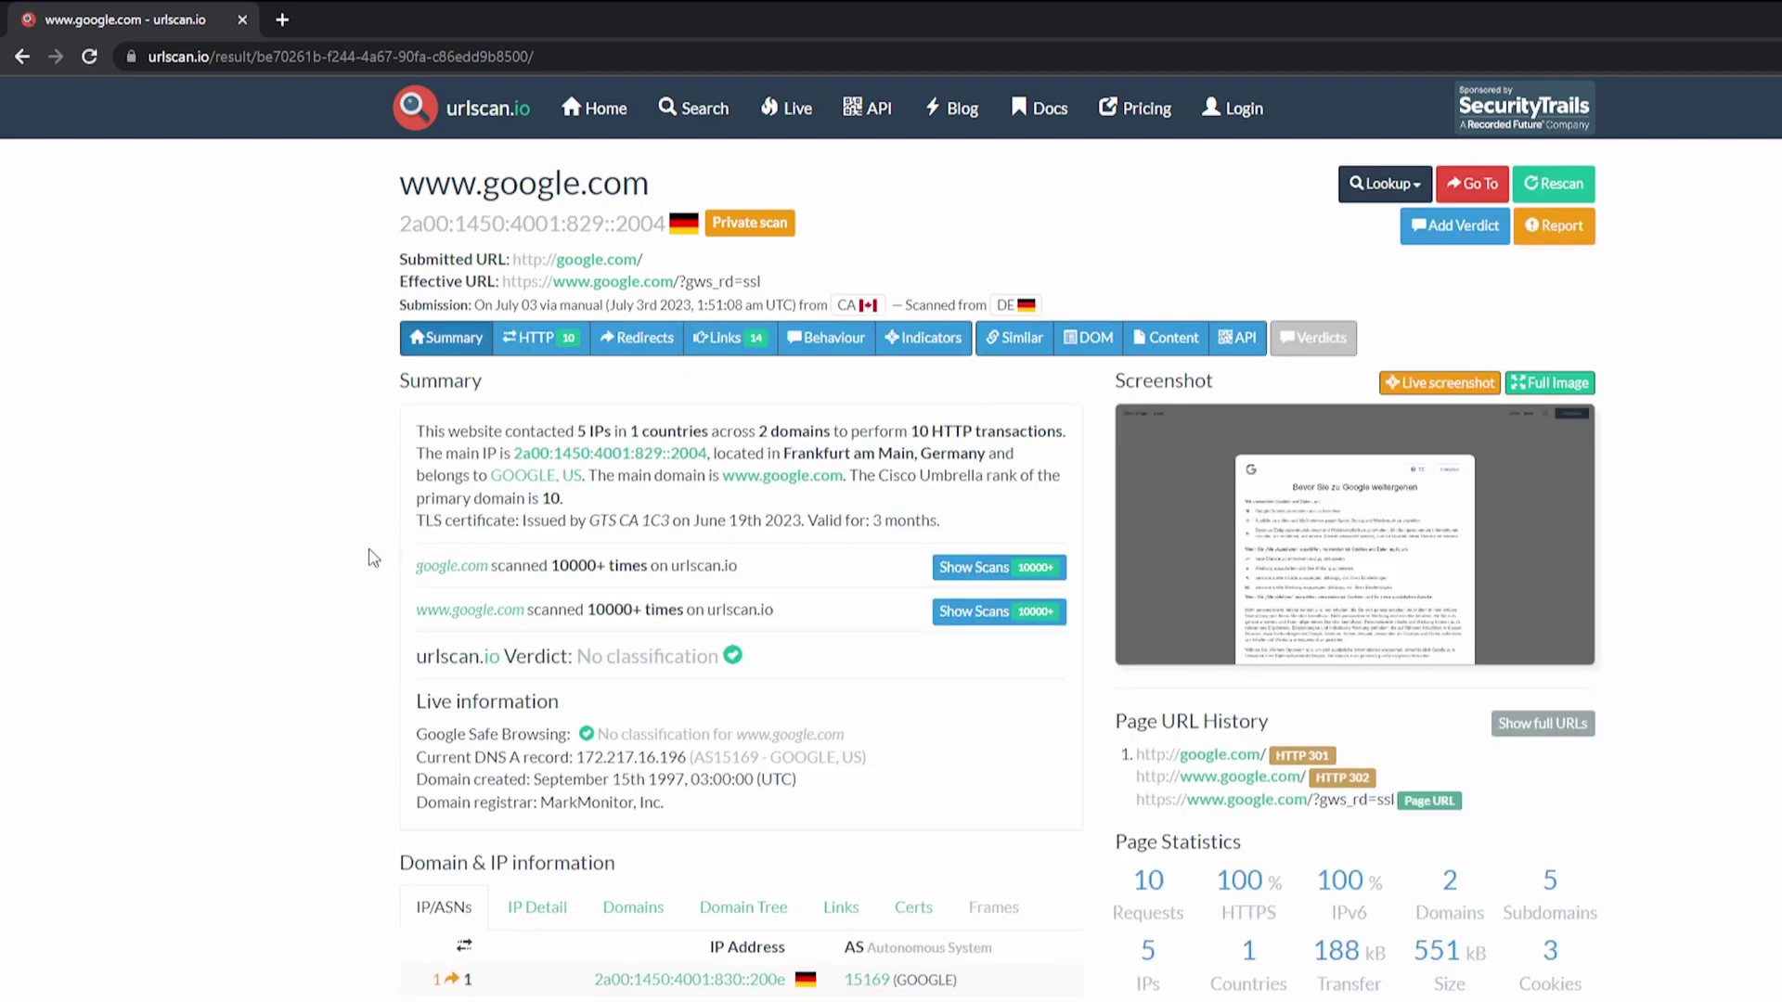
Step: Browse Domain & IP information: IP details, Domains, Domain Tree, Links, then Certs
{"action": "scroll", "coordinate": [378, 561], "scroll_direction": "down", "scroll_amount": 2}
{"action": "scroll", "coordinate": [379, 568], "scroll_direction": "down", "scroll_amount": 2}
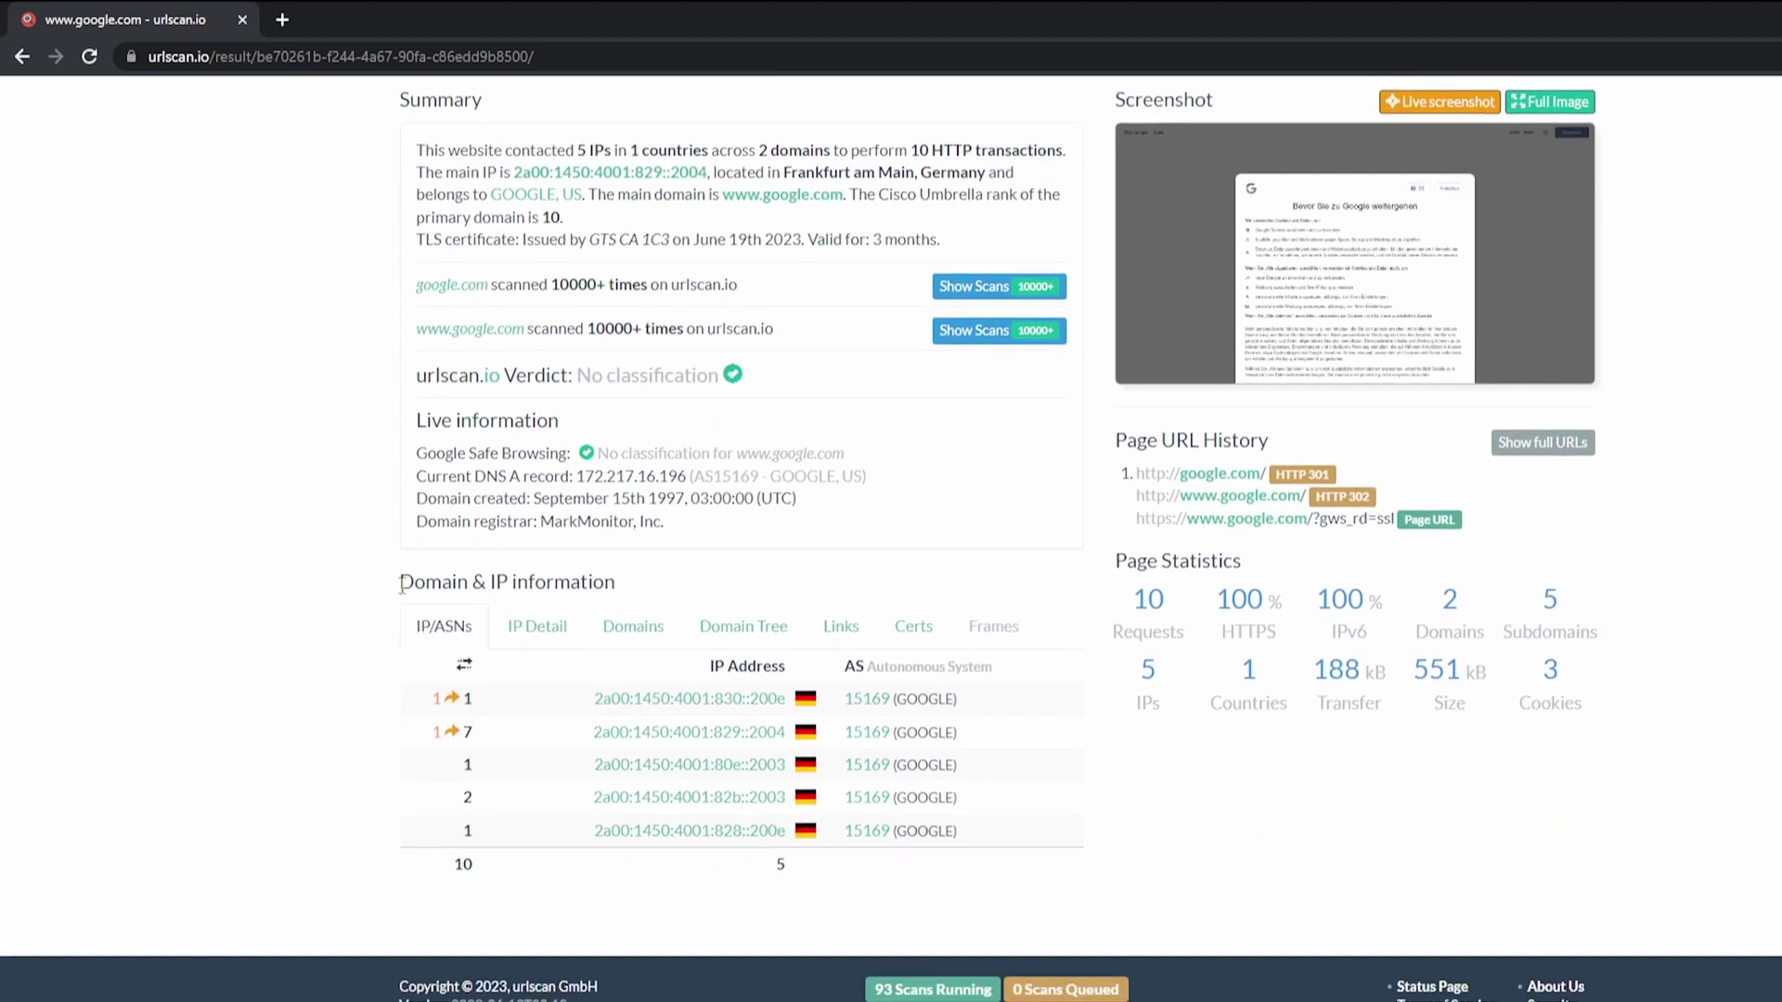
{"action": "left_click_drag", "start_coordinate": [401, 582], "coordinate": [630, 598]}
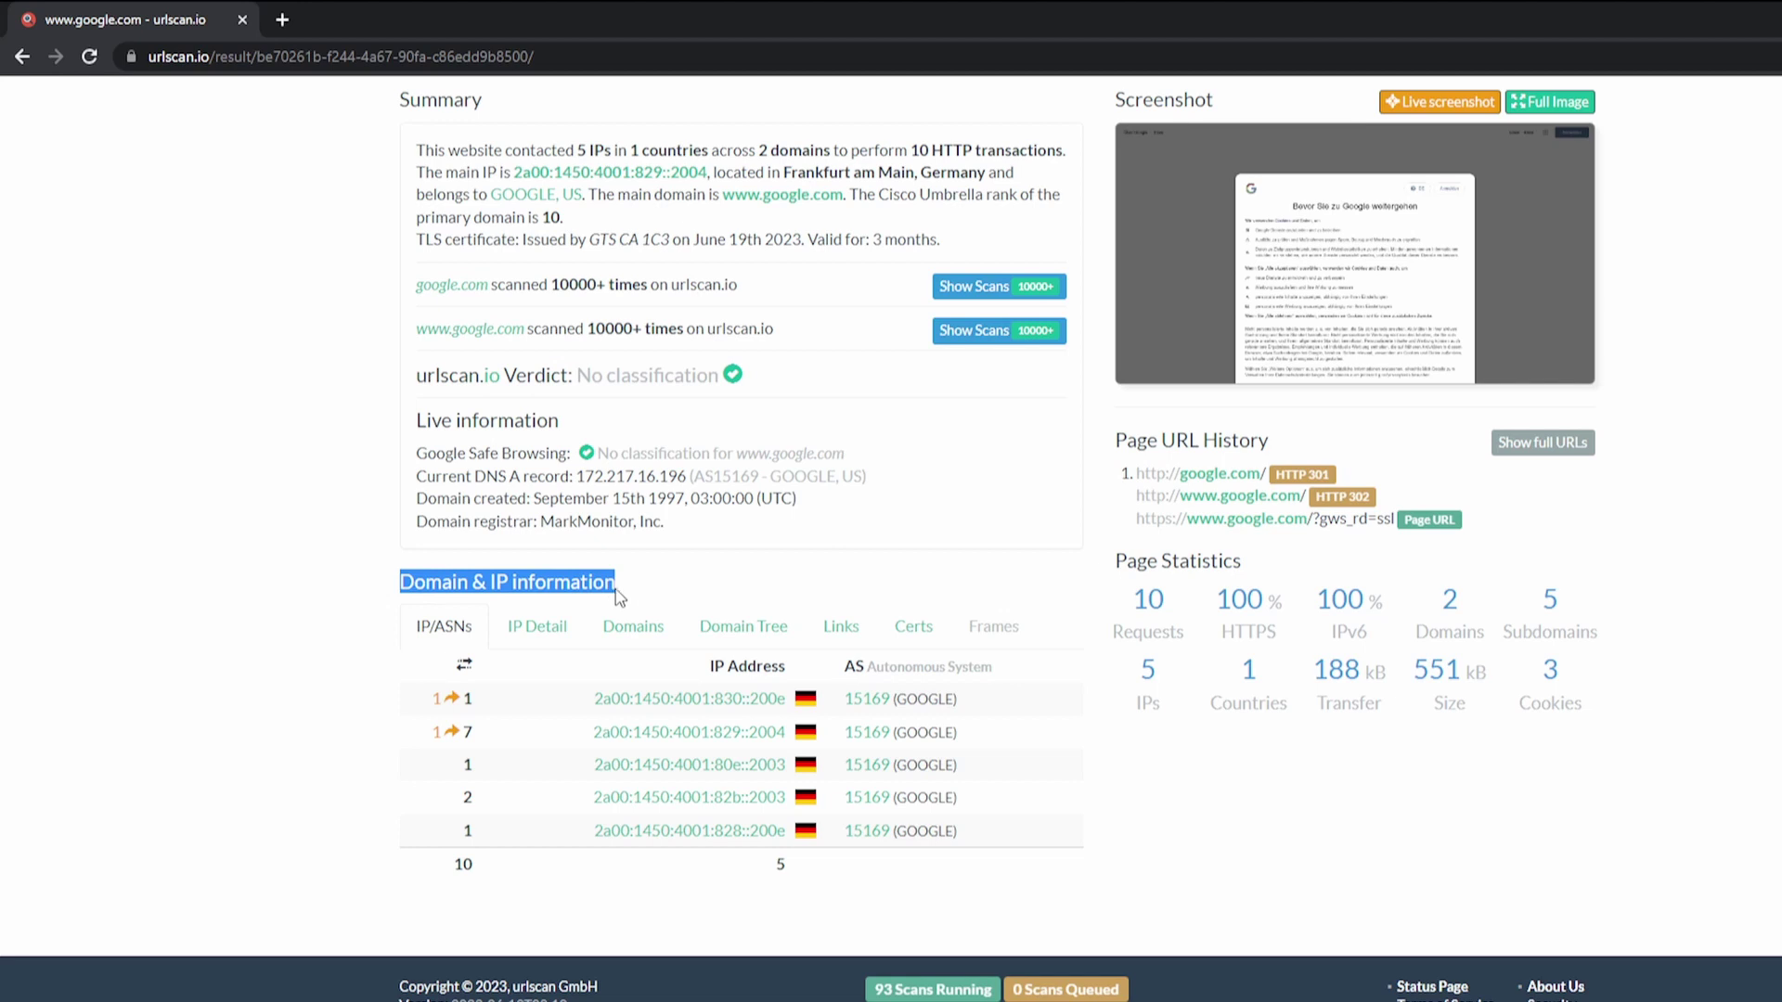
{"action": "left_click", "coordinate": [526, 631]}
{"action": "left_click", "coordinate": [622, 641]}
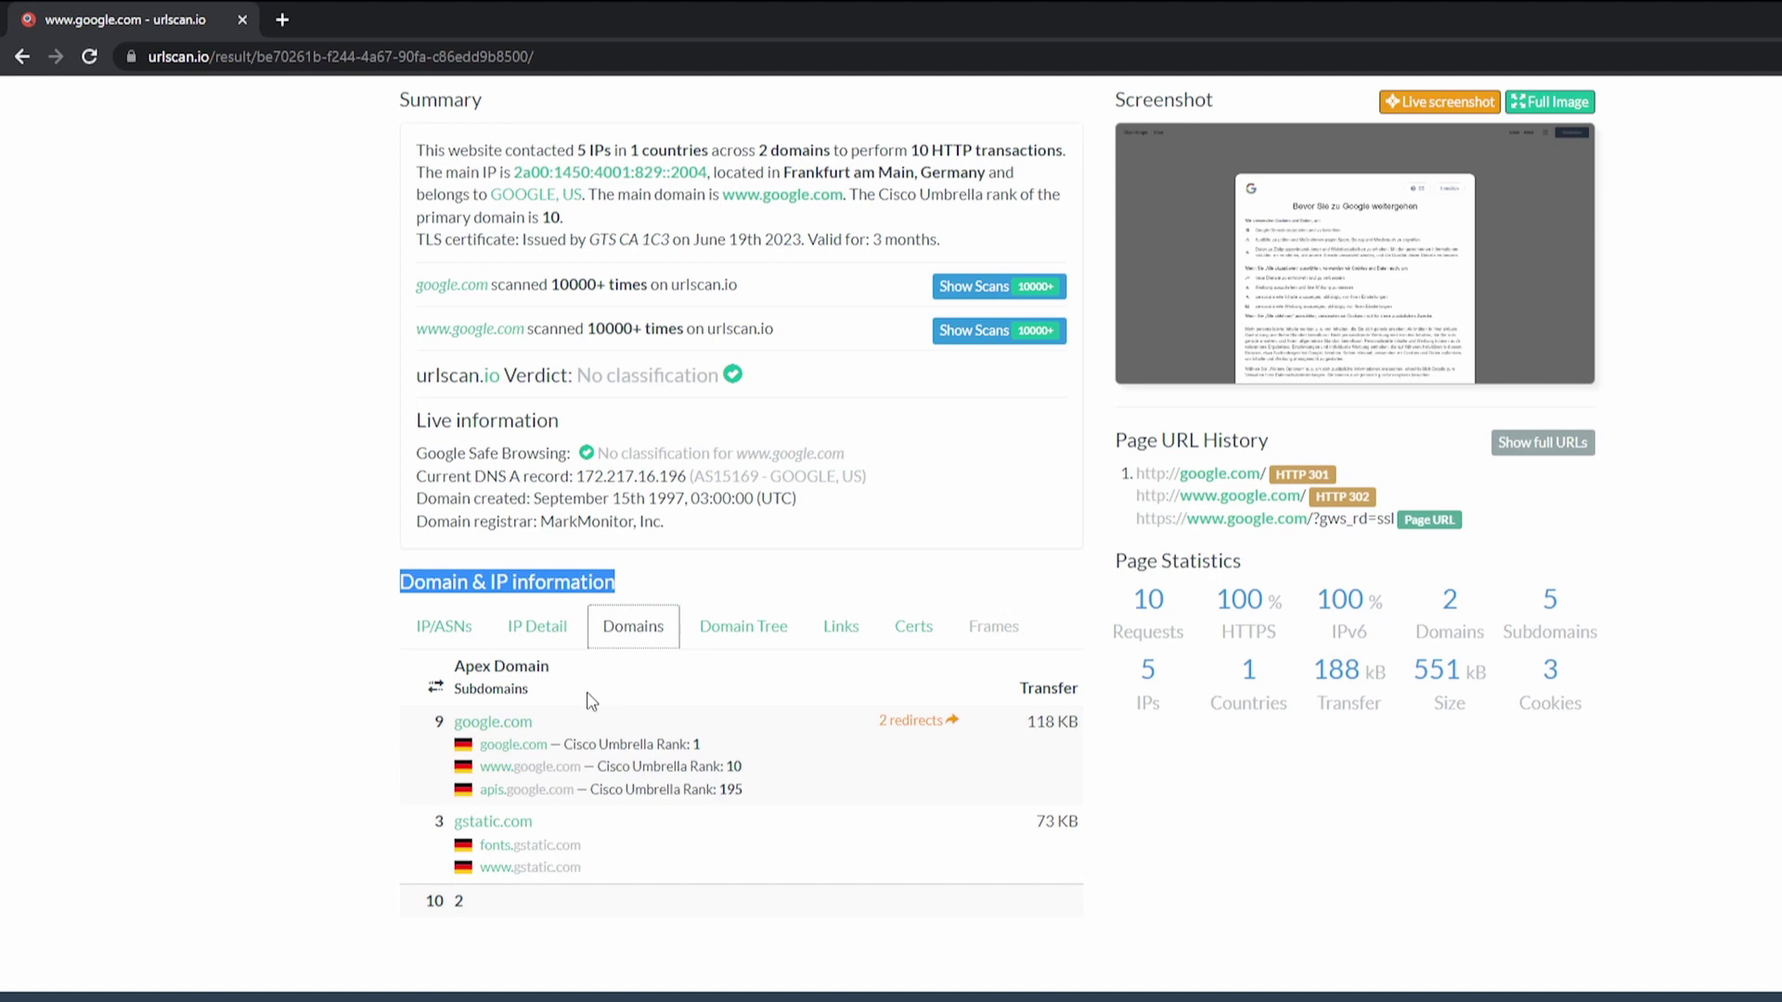
{"action": "left_click", "coordinate": [748, 650]}
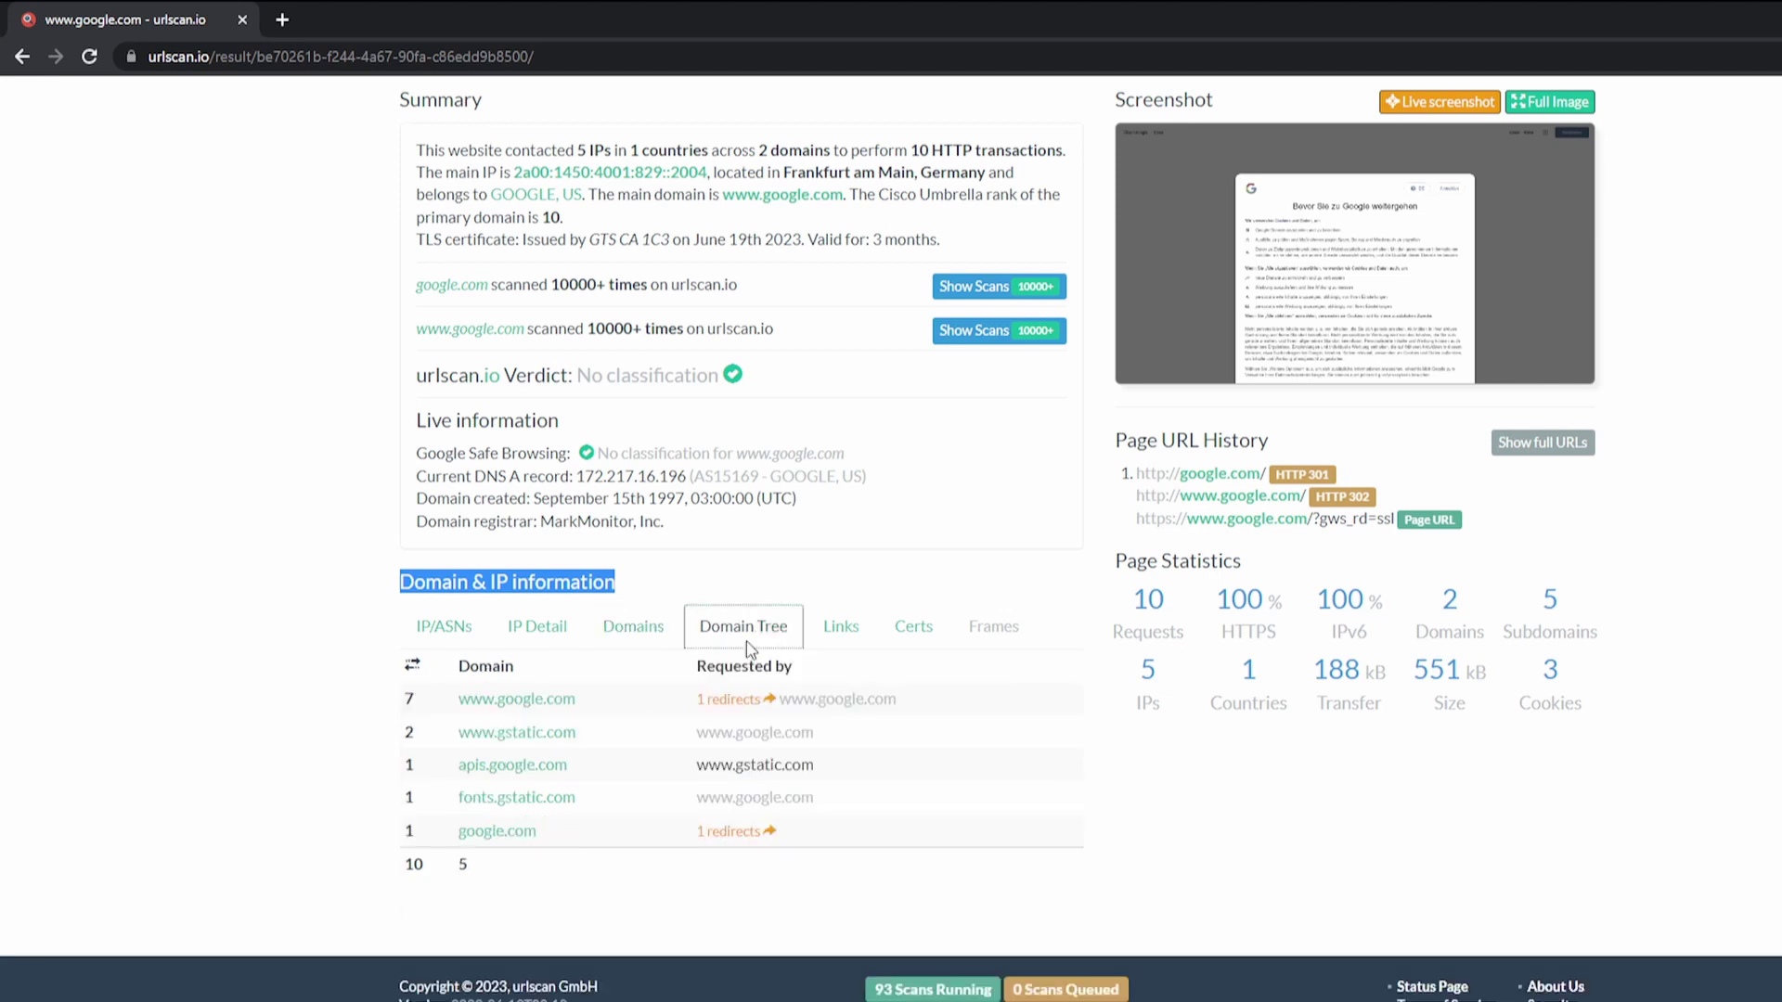
{"action": "left_click", "coordinate": [841, 641]}
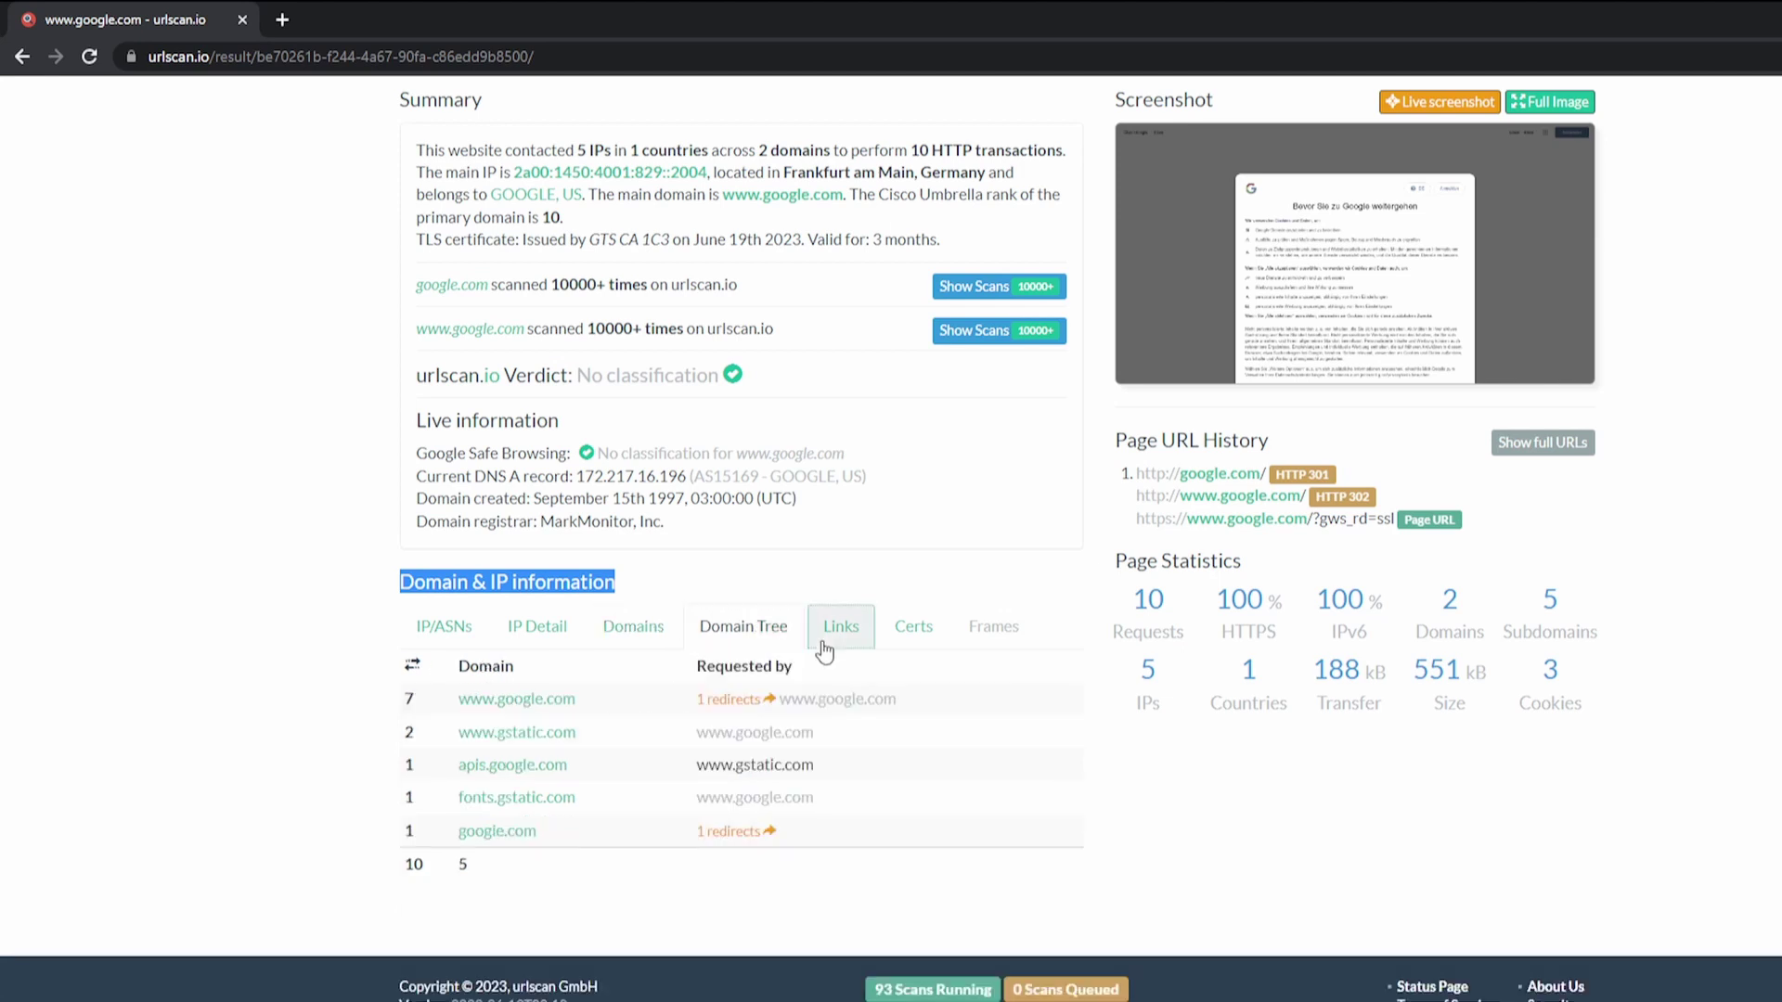
{"action": "left_click", "coordinate": [909, 640]}
Step: Highlight the No classification verdict and the Google Safe Browsing result
{"action": "scroll", "coordinate": [784, 596], "scroll_direction": "up", "scroll_amount": 3}
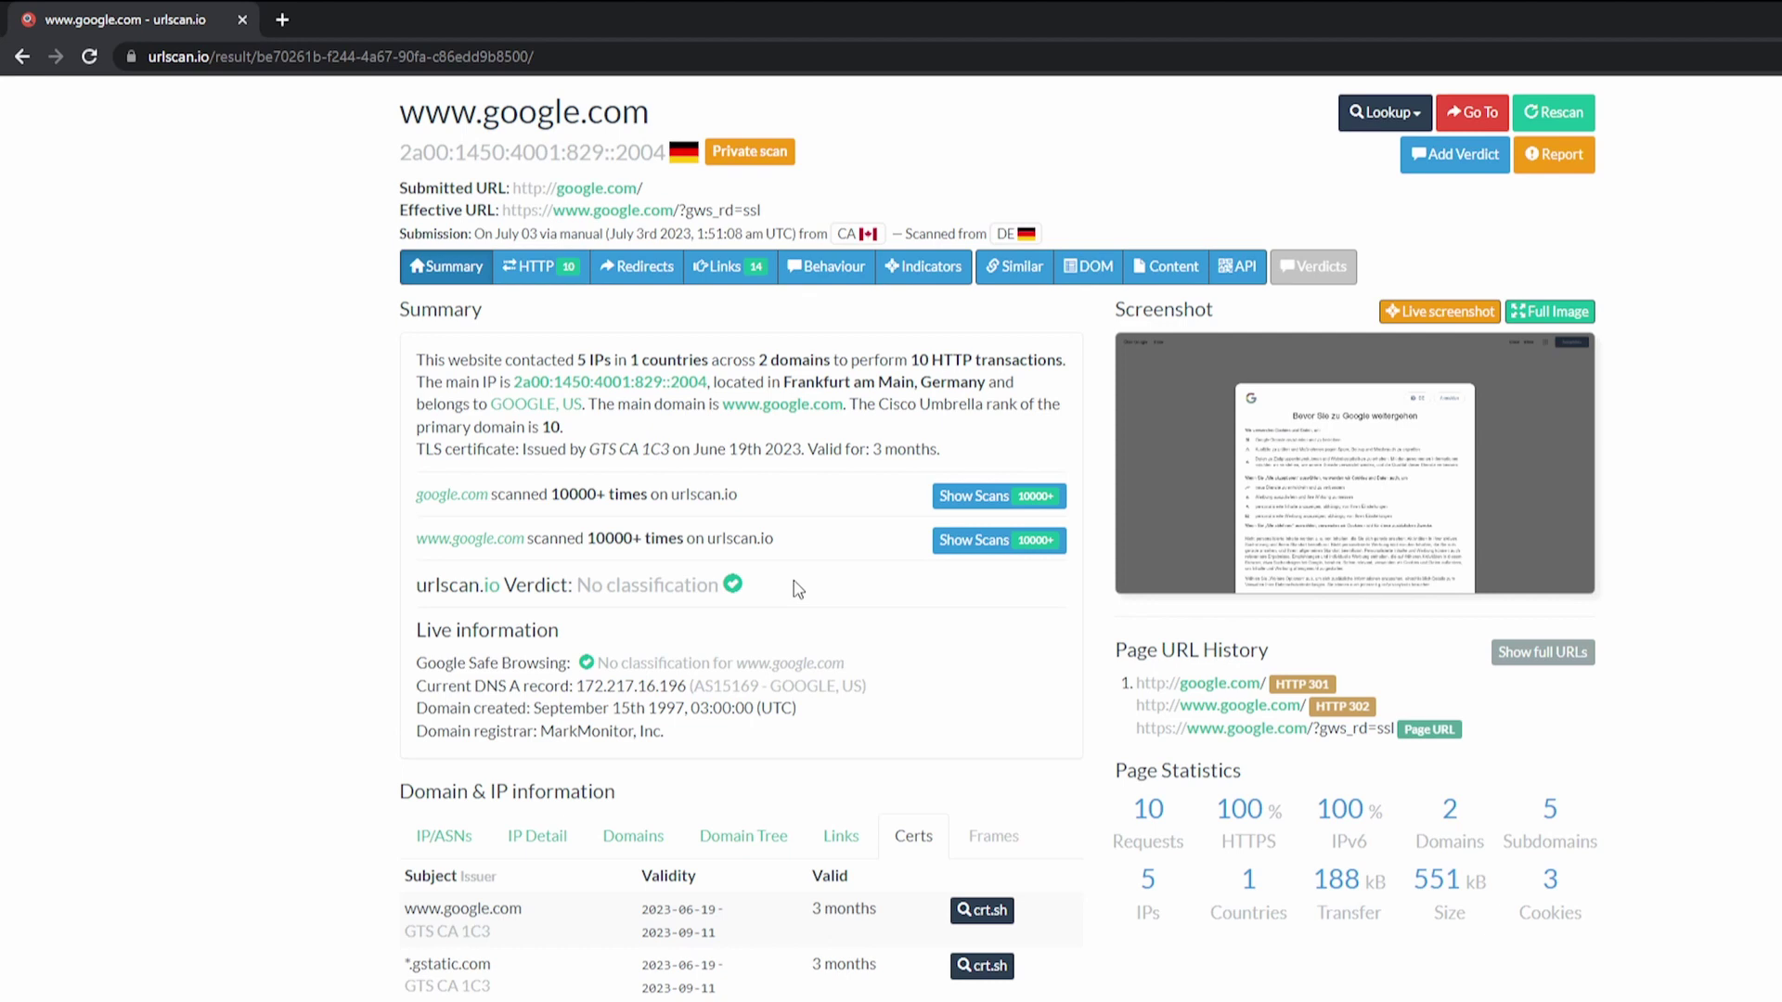
{"action": "left_click_drag", "start_coordinate": [795, 588], "coordinate": [580, 596]}
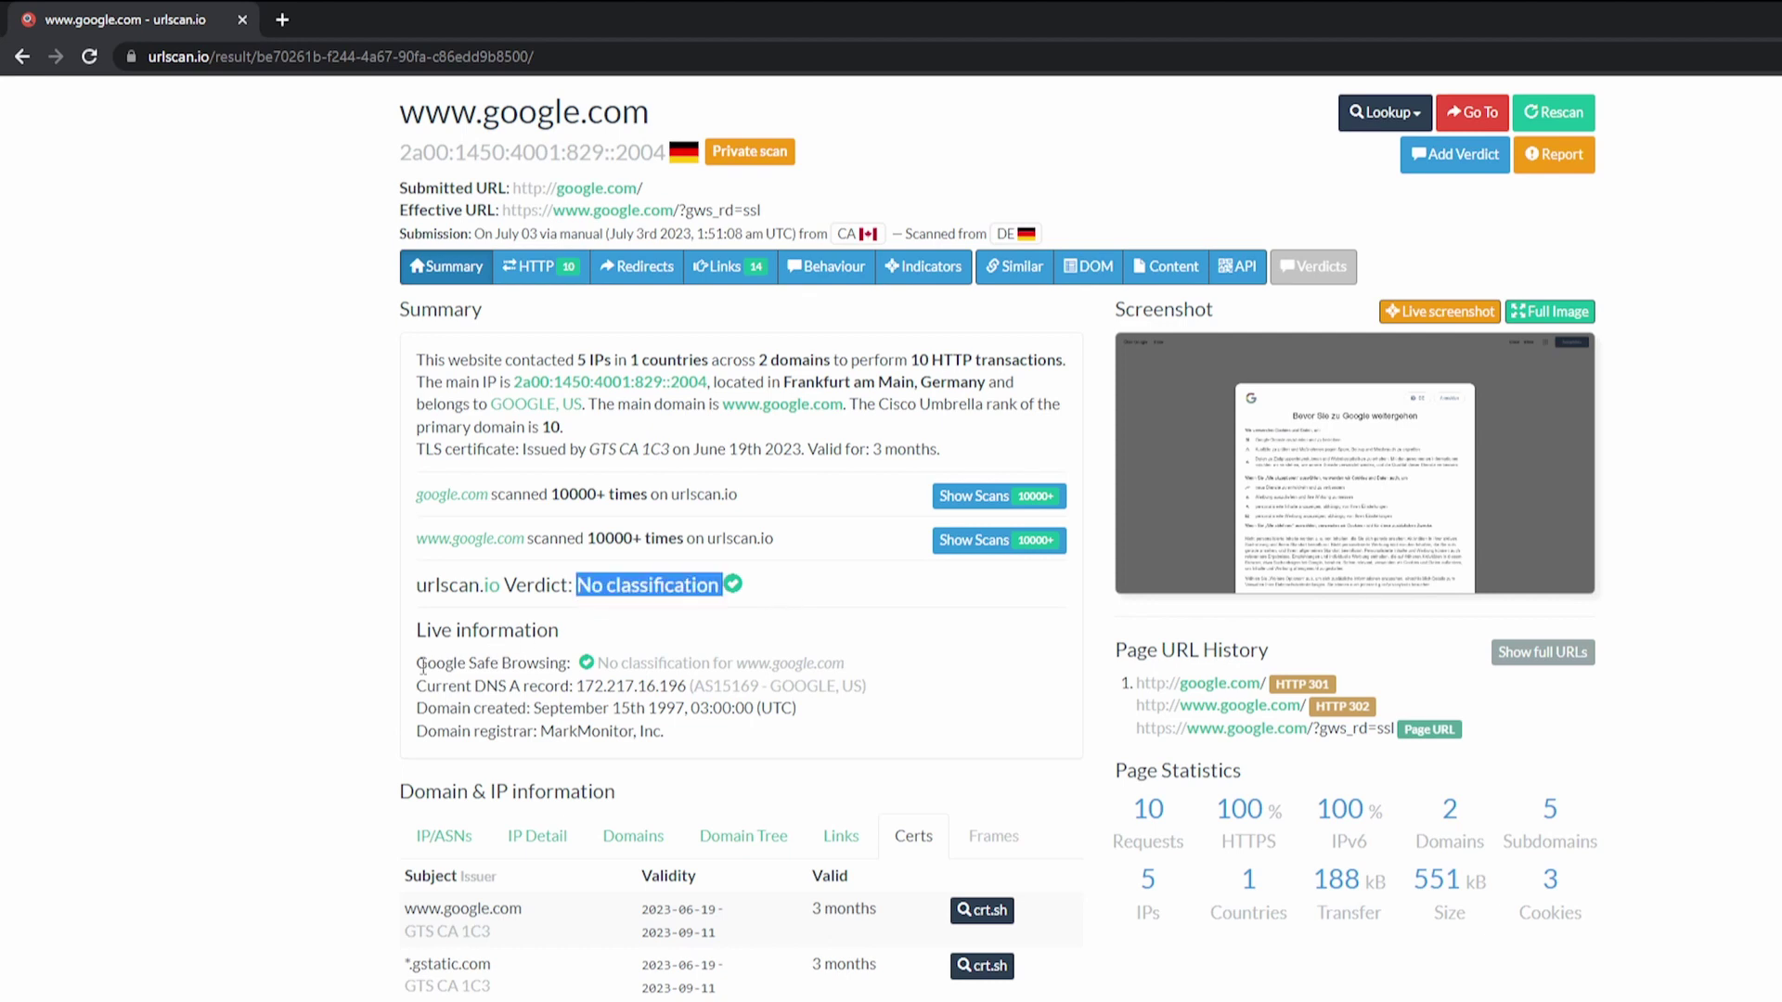
{"action": "left_click_drag", "start_coordinate": [418, 663], "coordinate": [900, 665]}
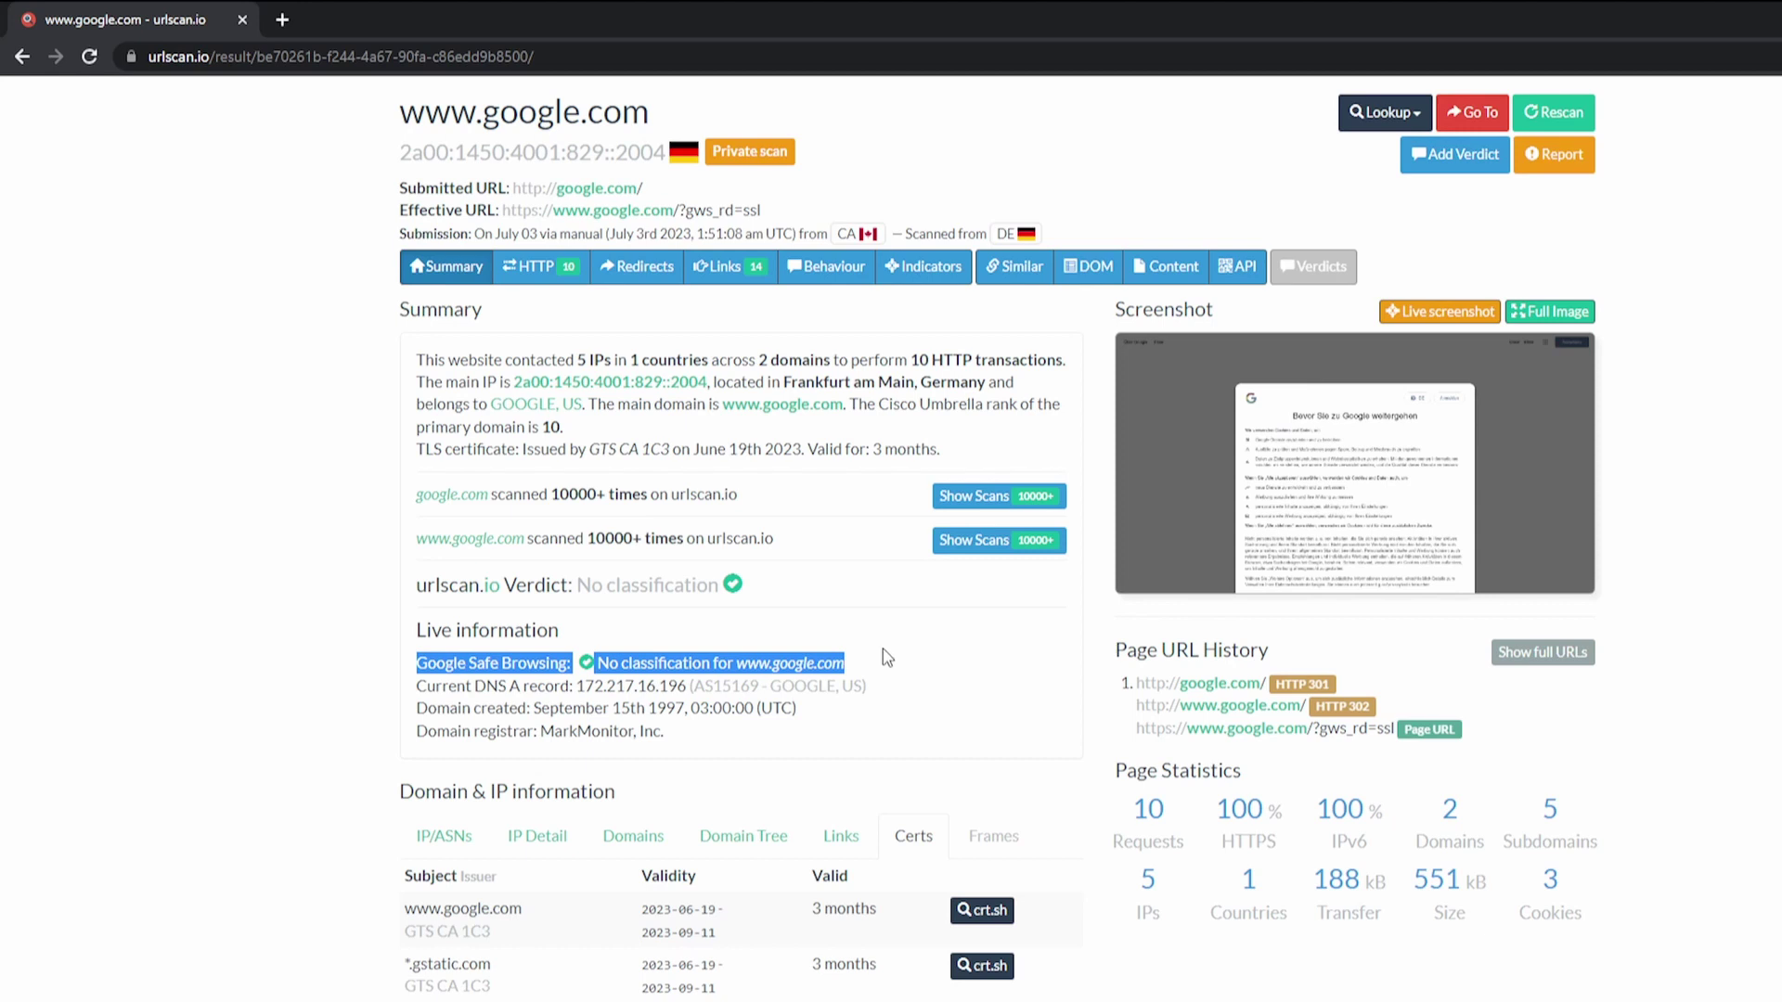
Step: Step through the report's HTTP, Redirects, Links, Behaviour and Indicators tabs
{"action": "left_click", "coordinate": [882, 656]}
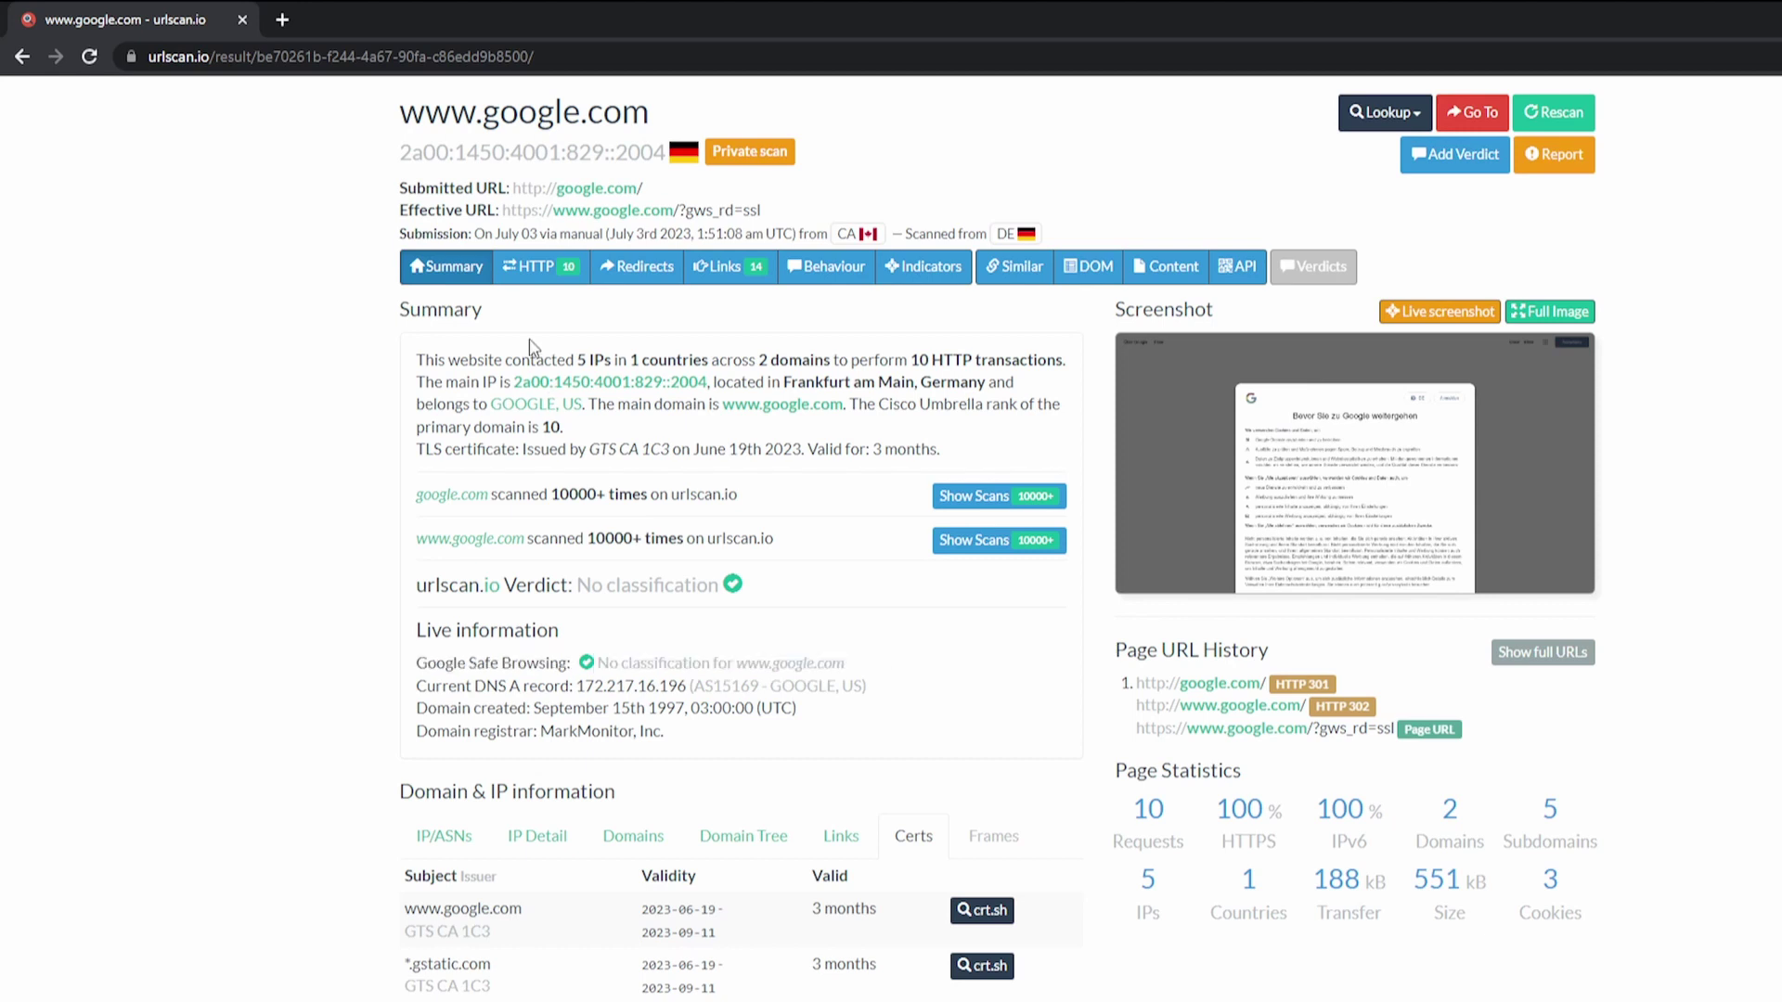
{"action": "left_click", "coordinate": [550, 275]}
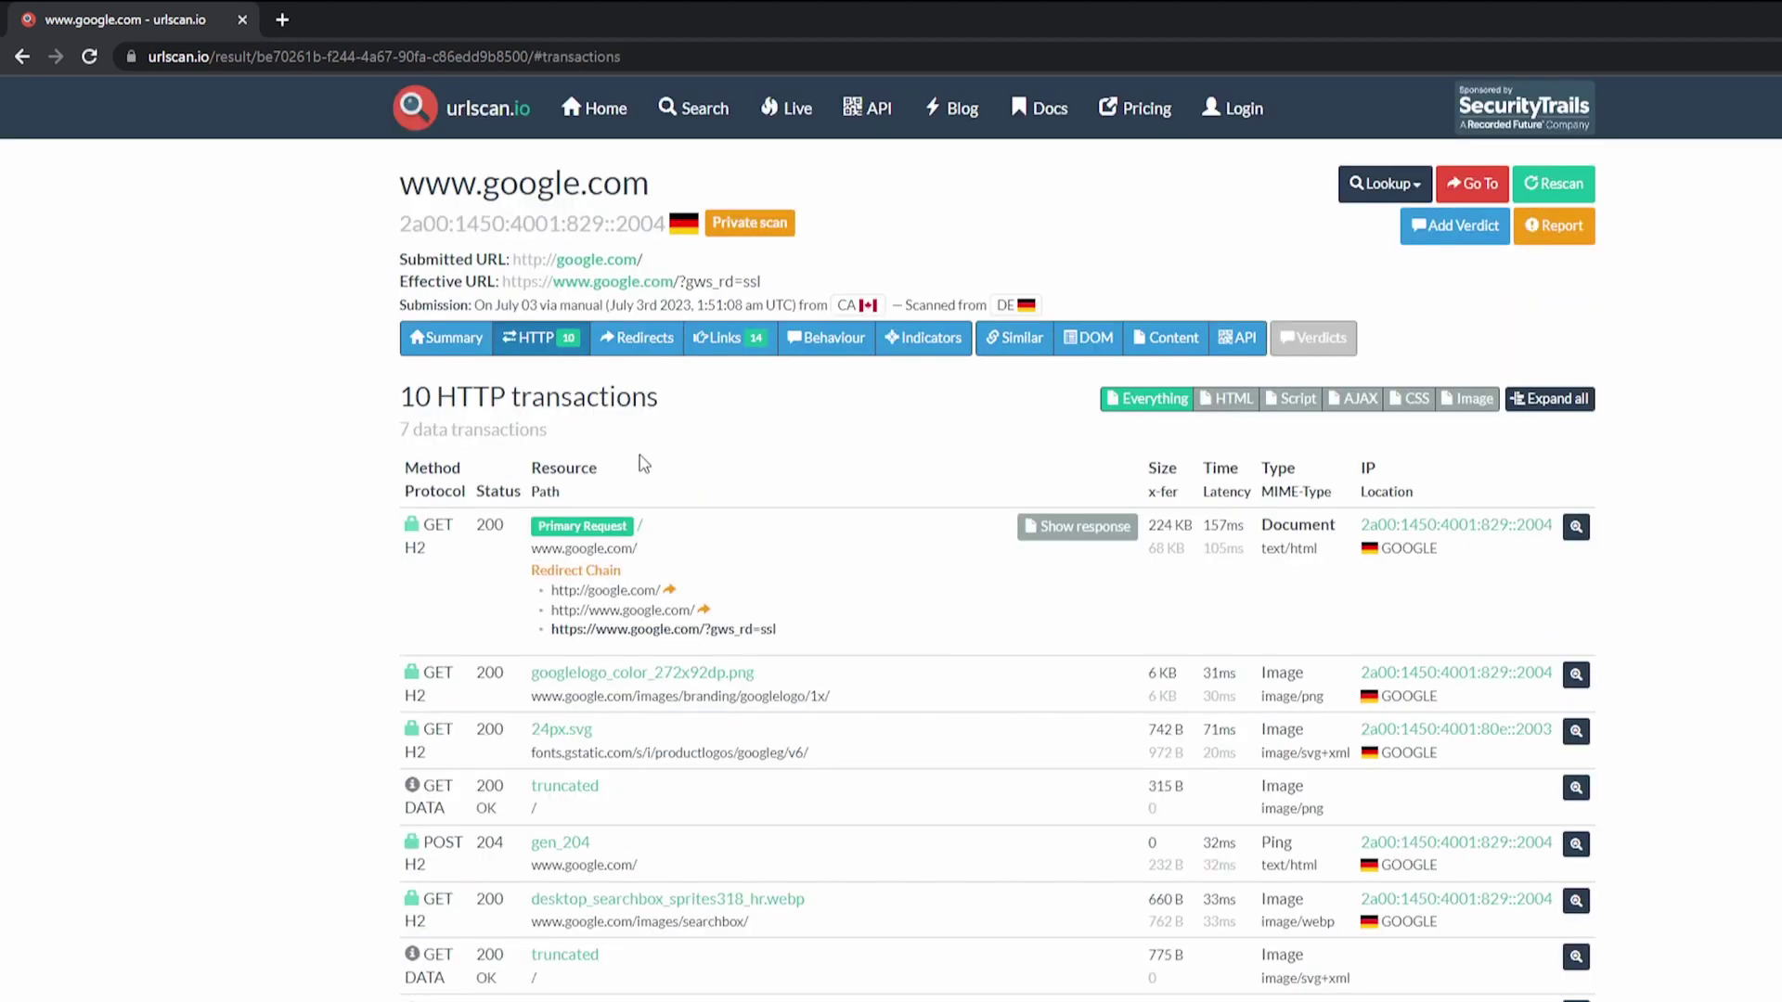
{"action": "left_click", "coordinate": [650, 349]}
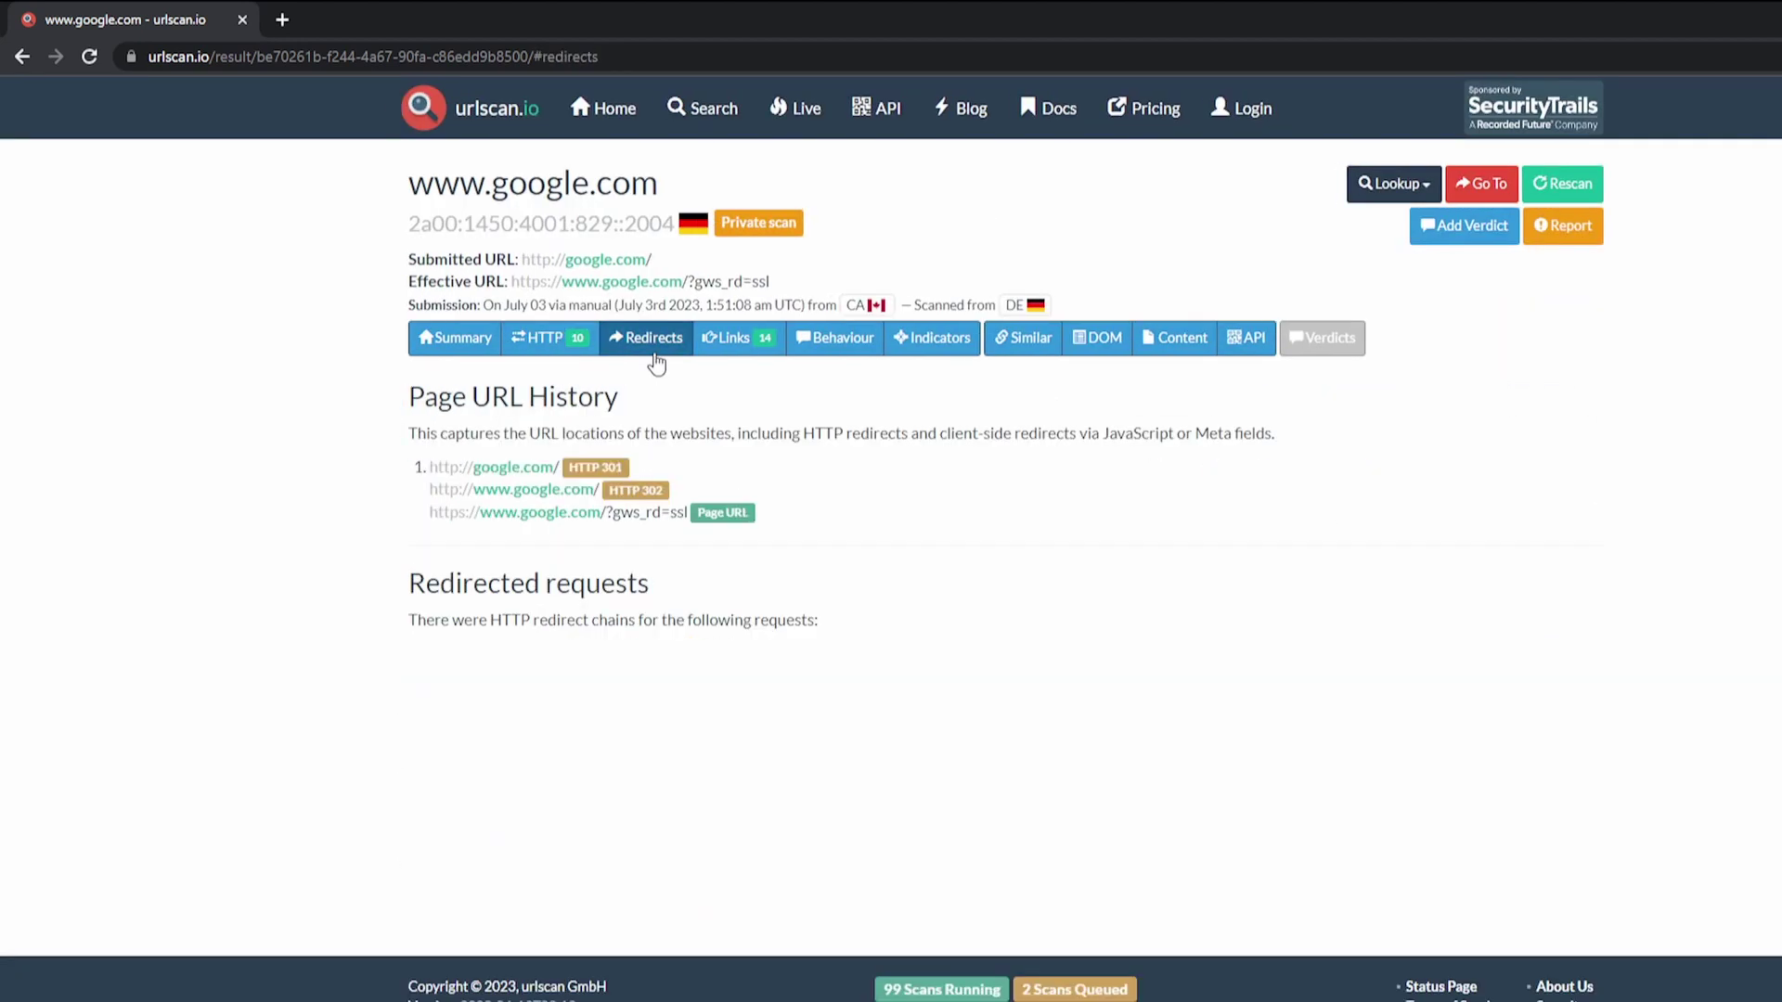
{"action": "left_click", "coordinate": [724, 360]}
{"action": "left_click", "coordinate": [826, 343]}
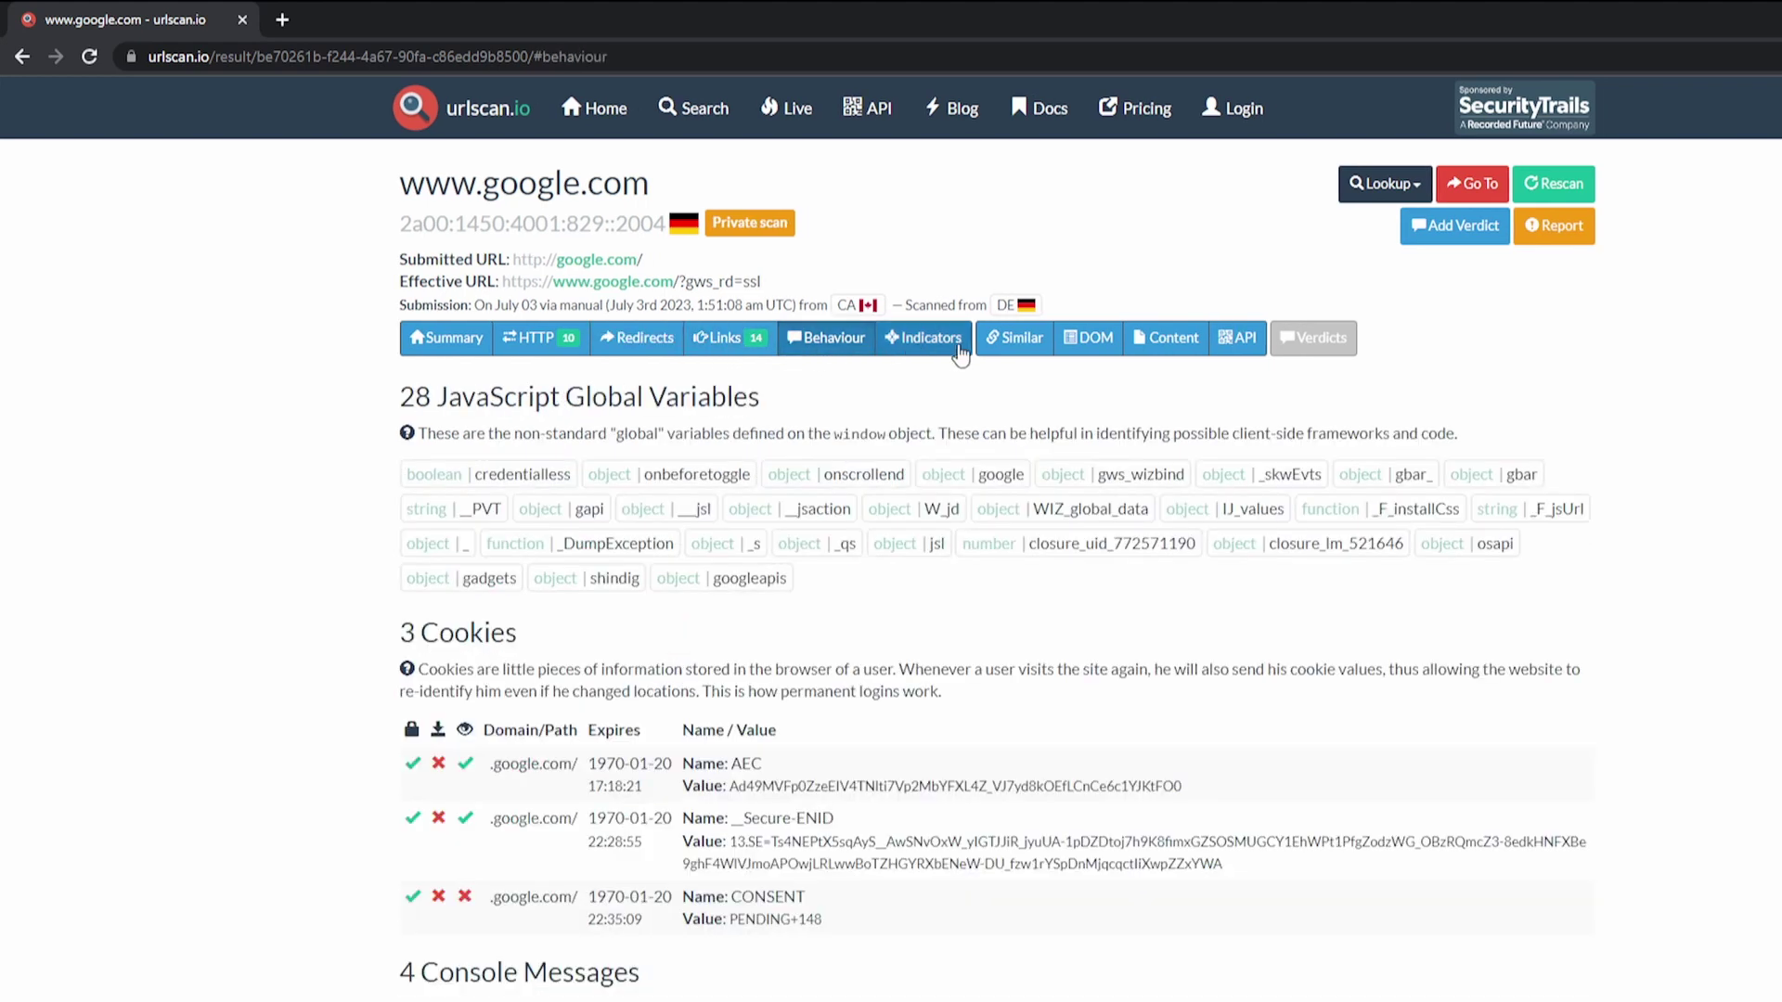
{"action": "left_click", "coordinate": [964, 355]}
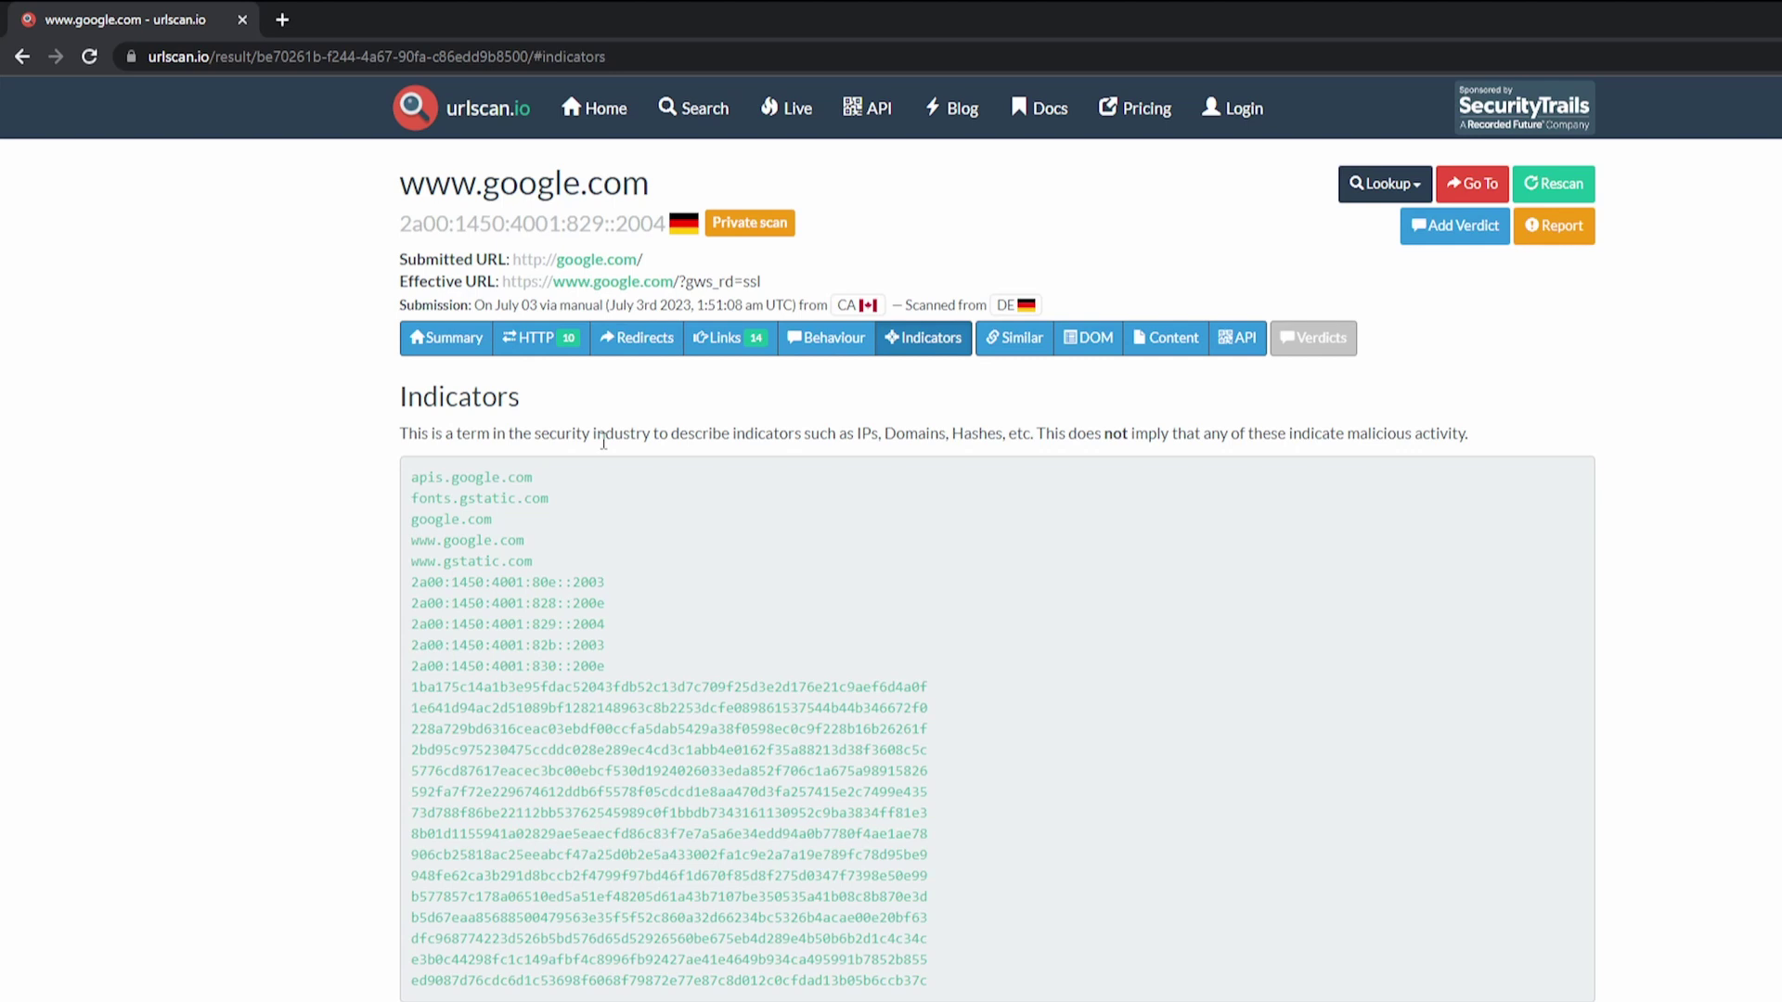
Step: Search urlscan.io scans for google.com, replacing the default * query
{"action": "left_click", "coordinate": [687, 127]}
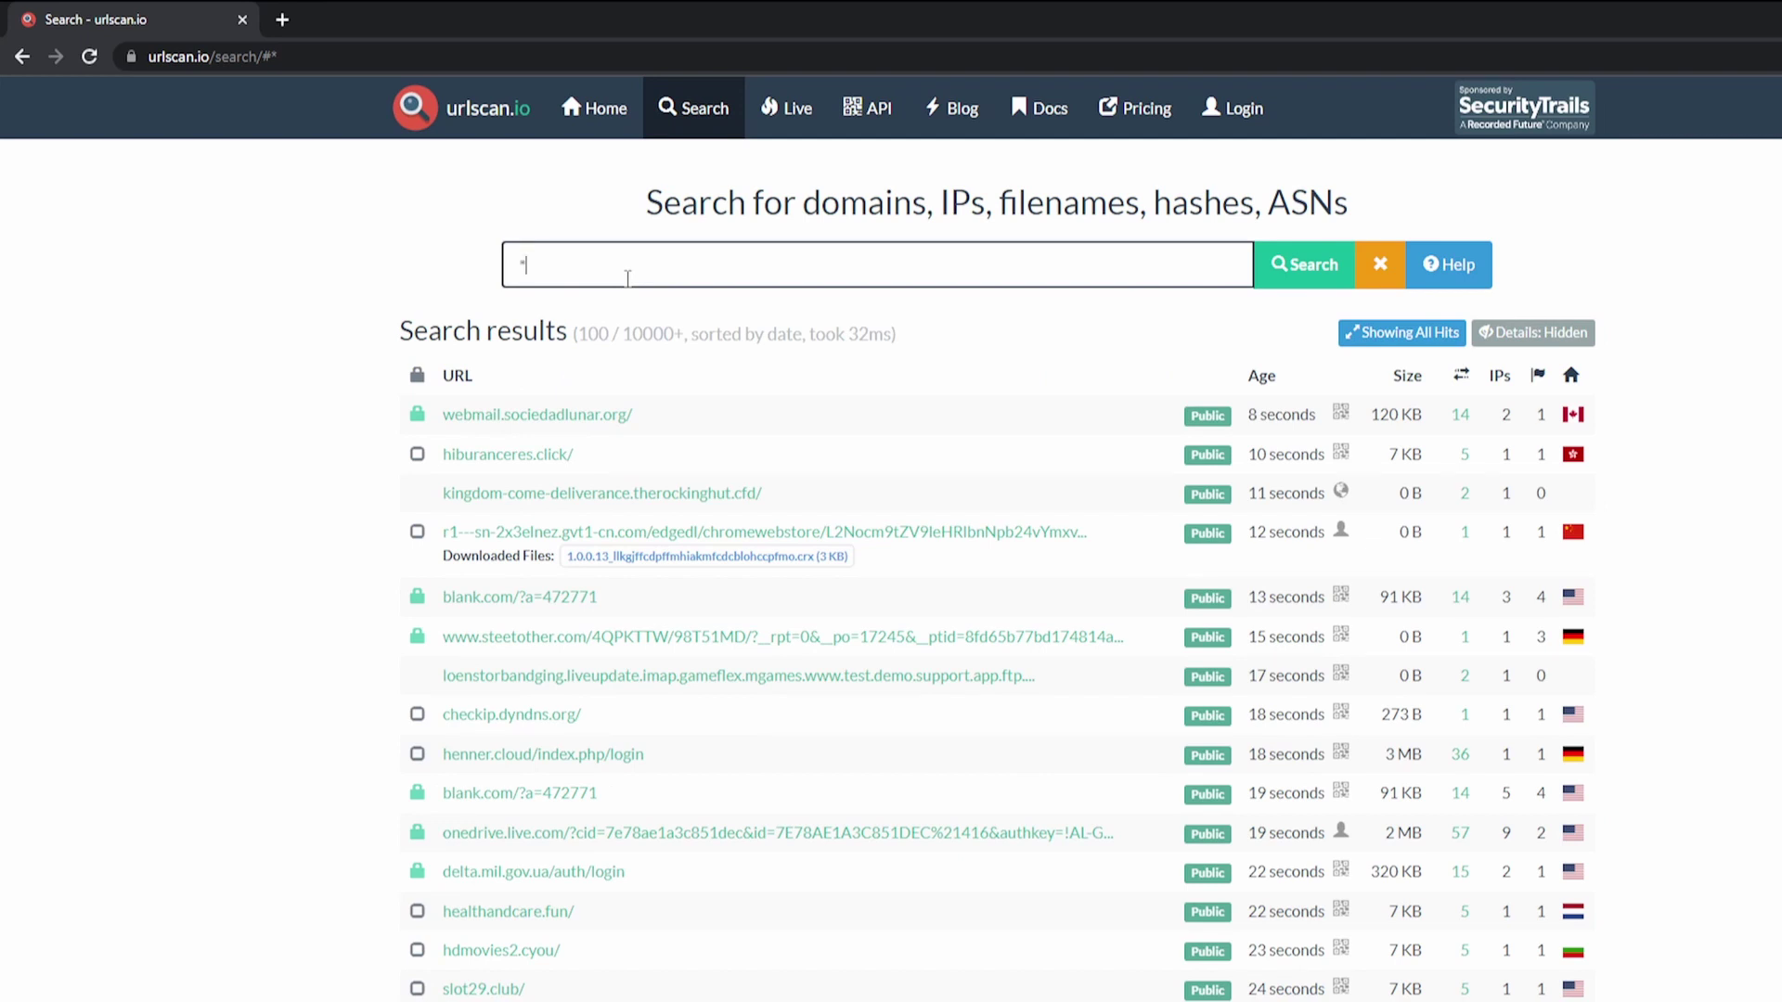
{"action": "key", "text": "ctrl+a"}
{"action": "type", "text": "google.com"}
{"action": "key", "text": "Return"}
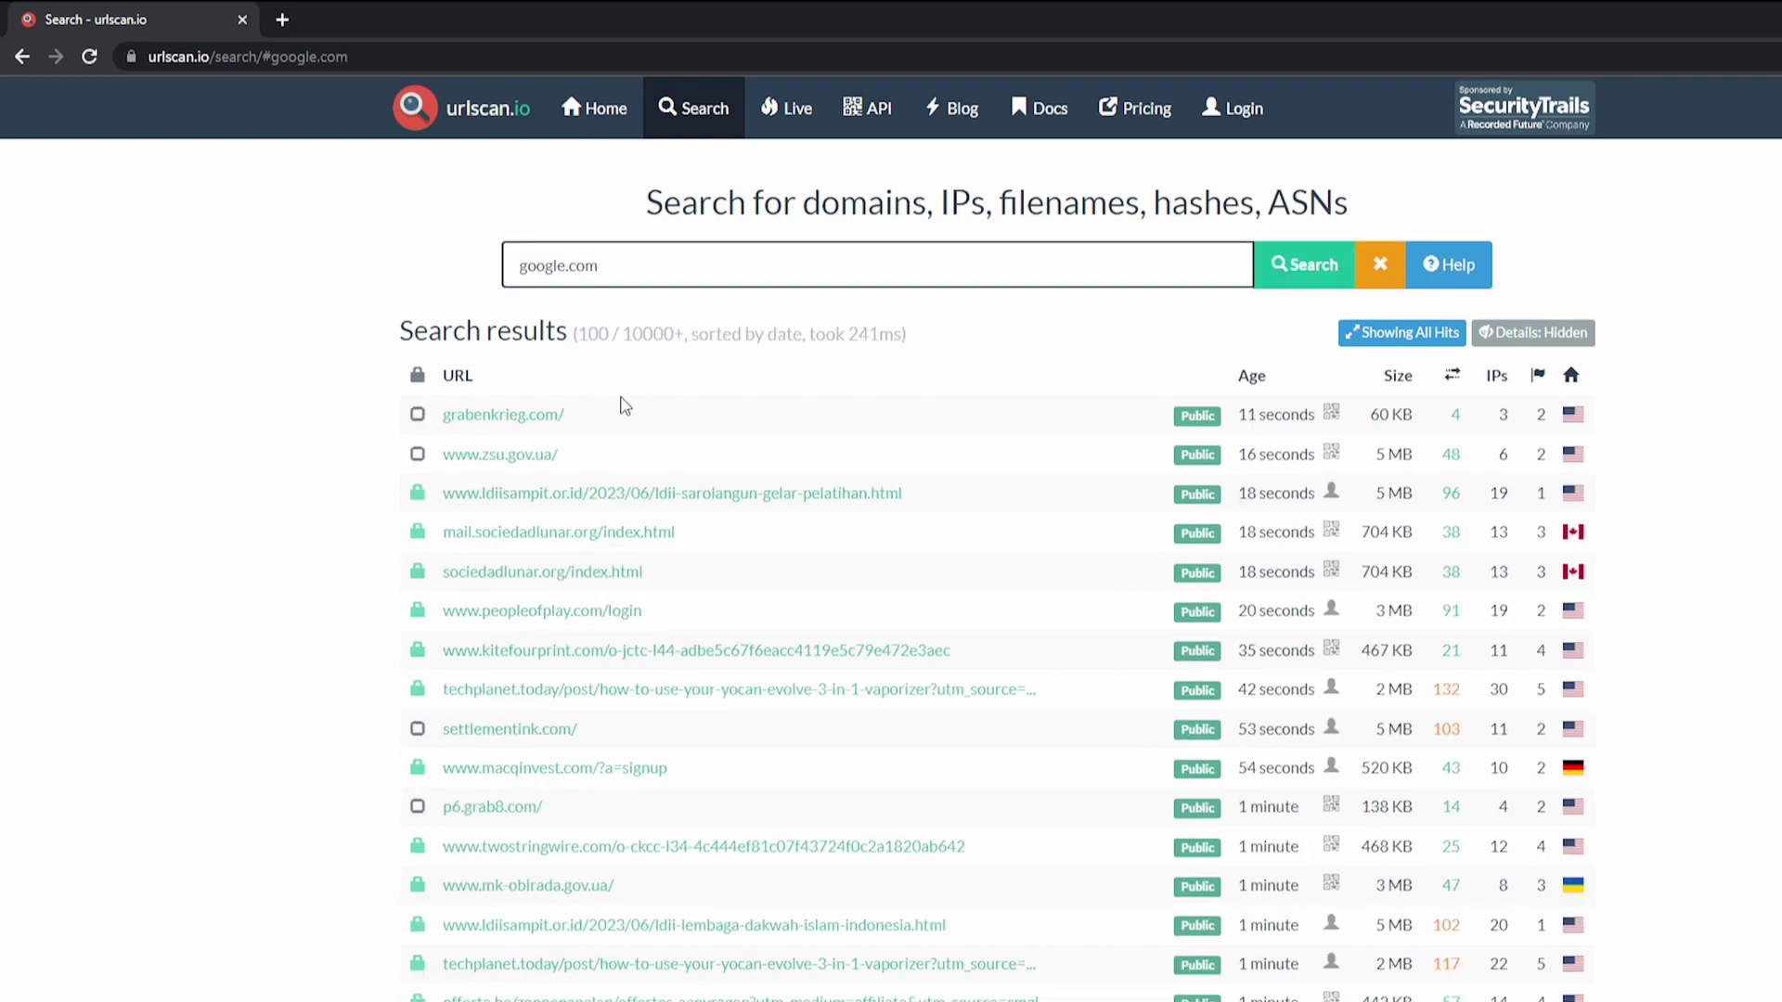
Step: View the grabenkrieg.com result's contacted domains, then enter 'how to get started in cyber security' in Google
{"action": "left_click_drag", "start_coordinate": [625, 408], "coordinate": [366, 455]}
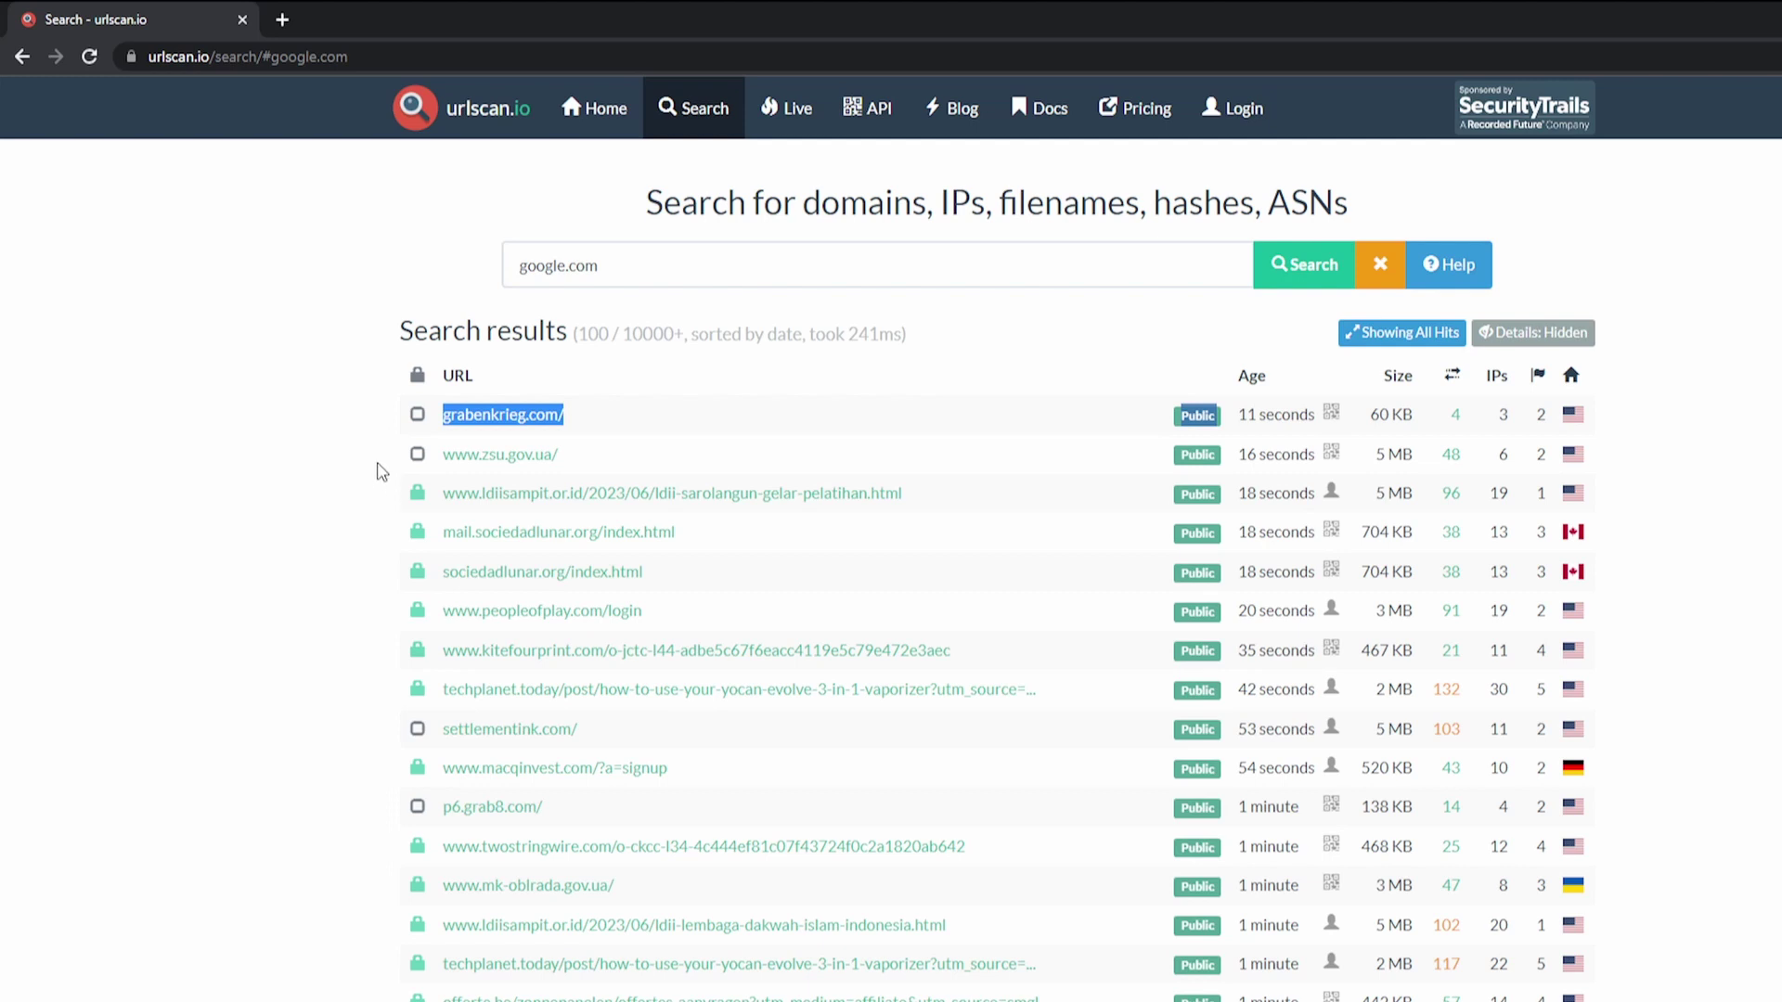
{"action": "left_click", "coordinate": [540, 430]}
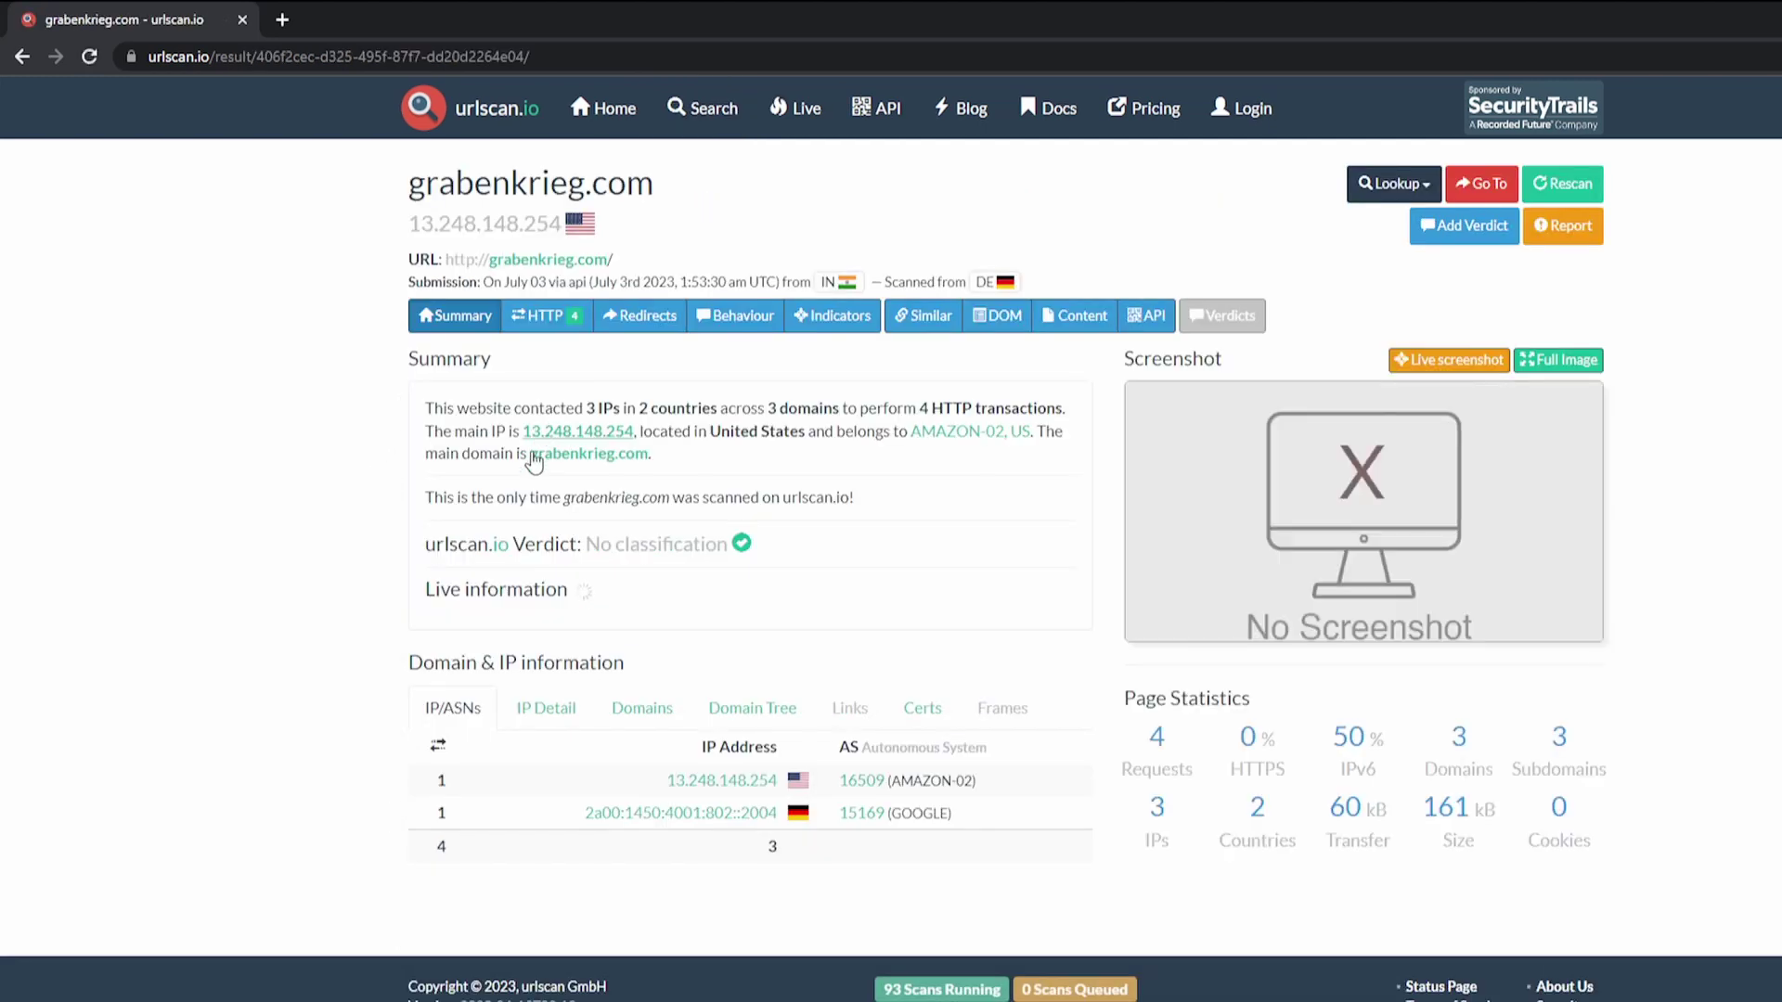
{"action": "left_click", "coordinate": [632, 712]}
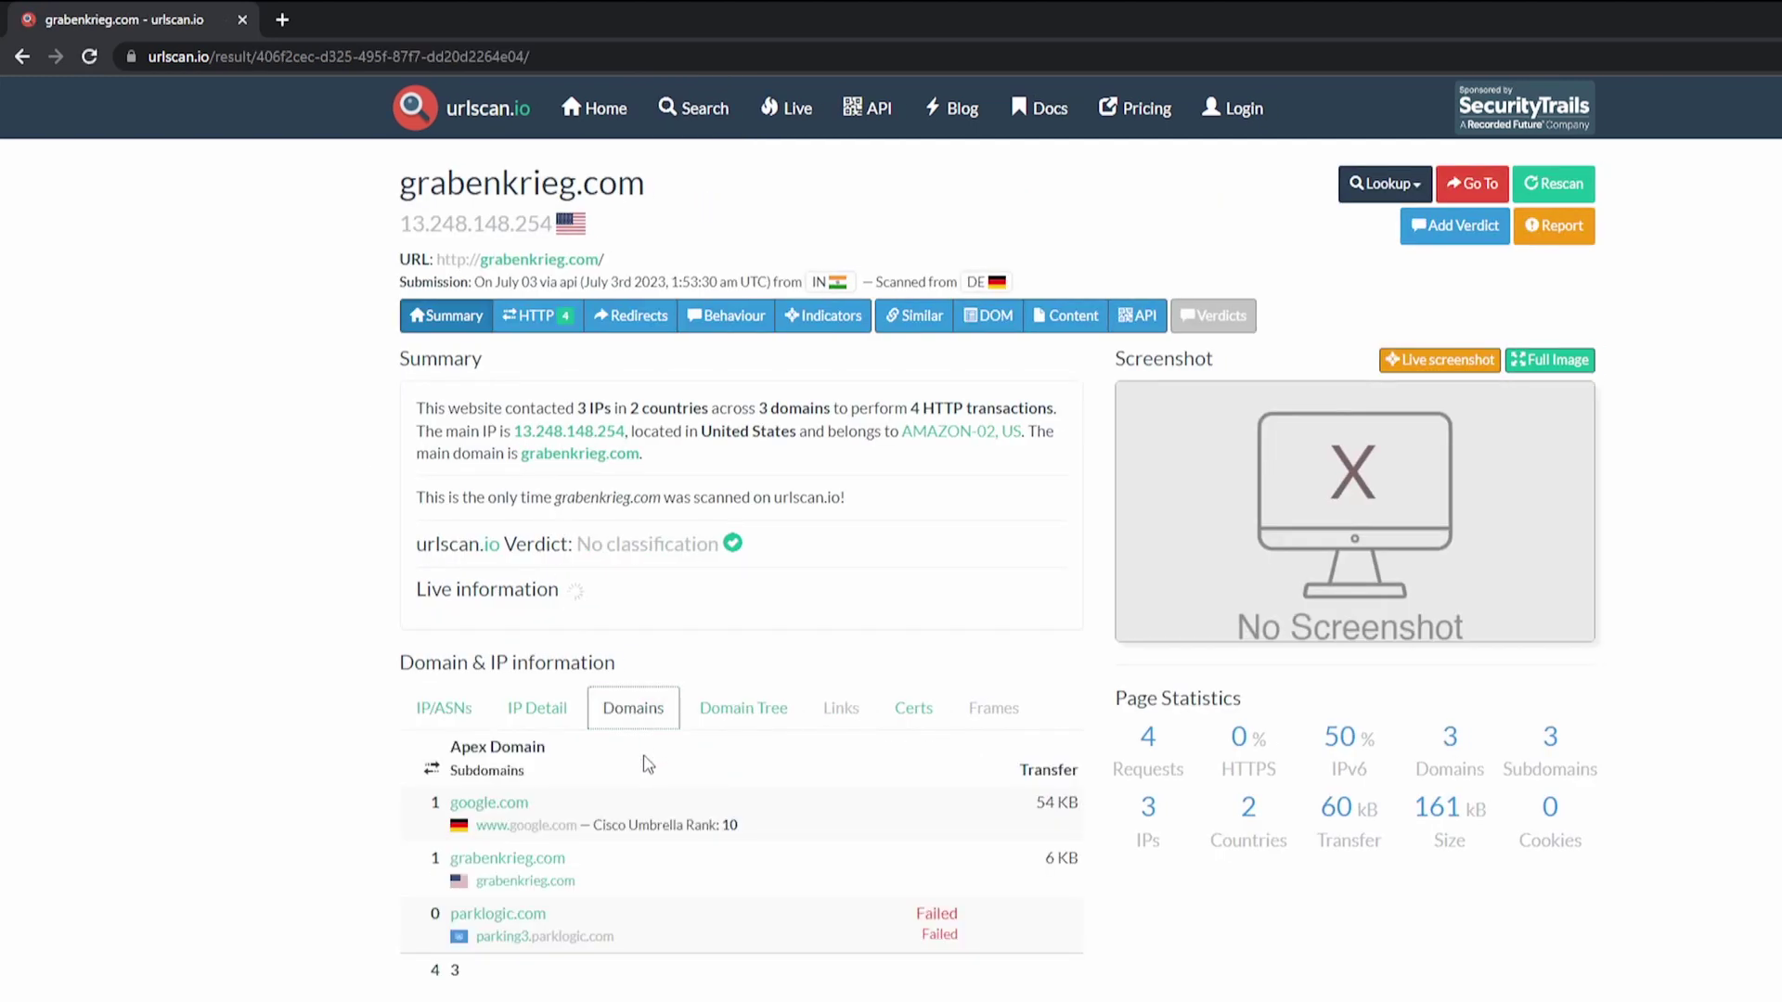
{"action": "left_click_drag", "start_coordinate": [554, 804], "coordinate": [463, 803]}
{"action": "left_click", "coordinate": [463, 803]}
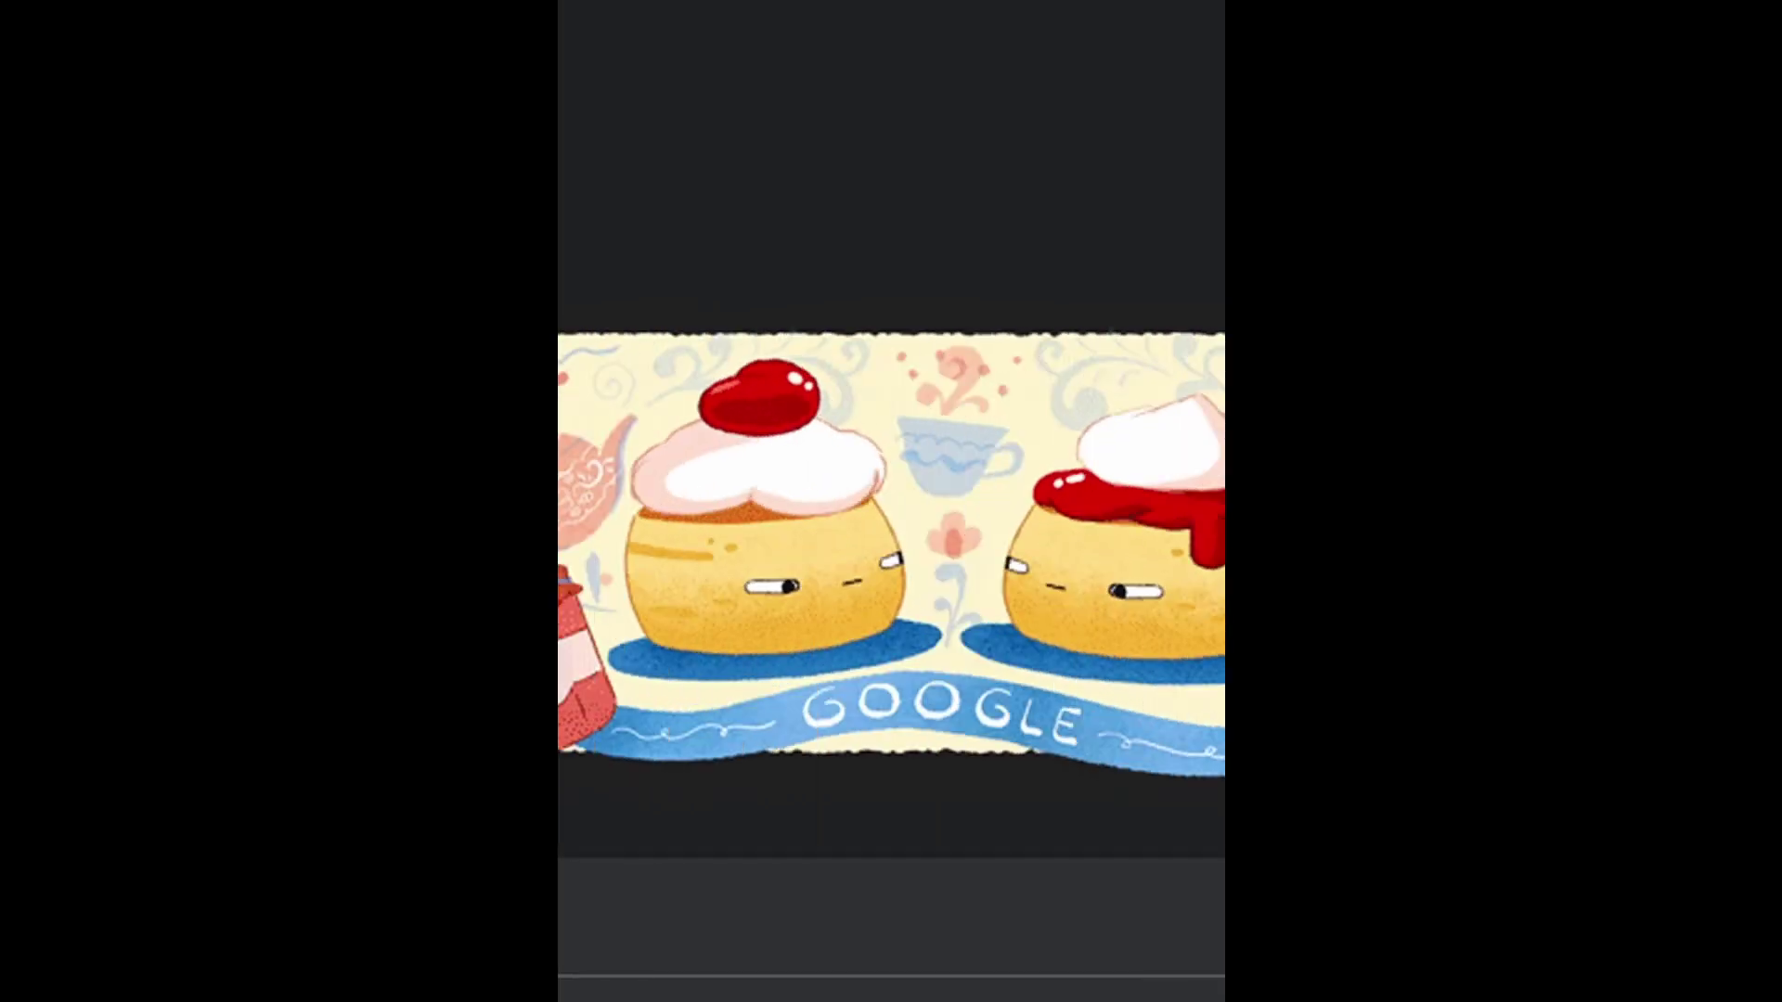
{"action": "type", "text": "how to get started in cyber security"}
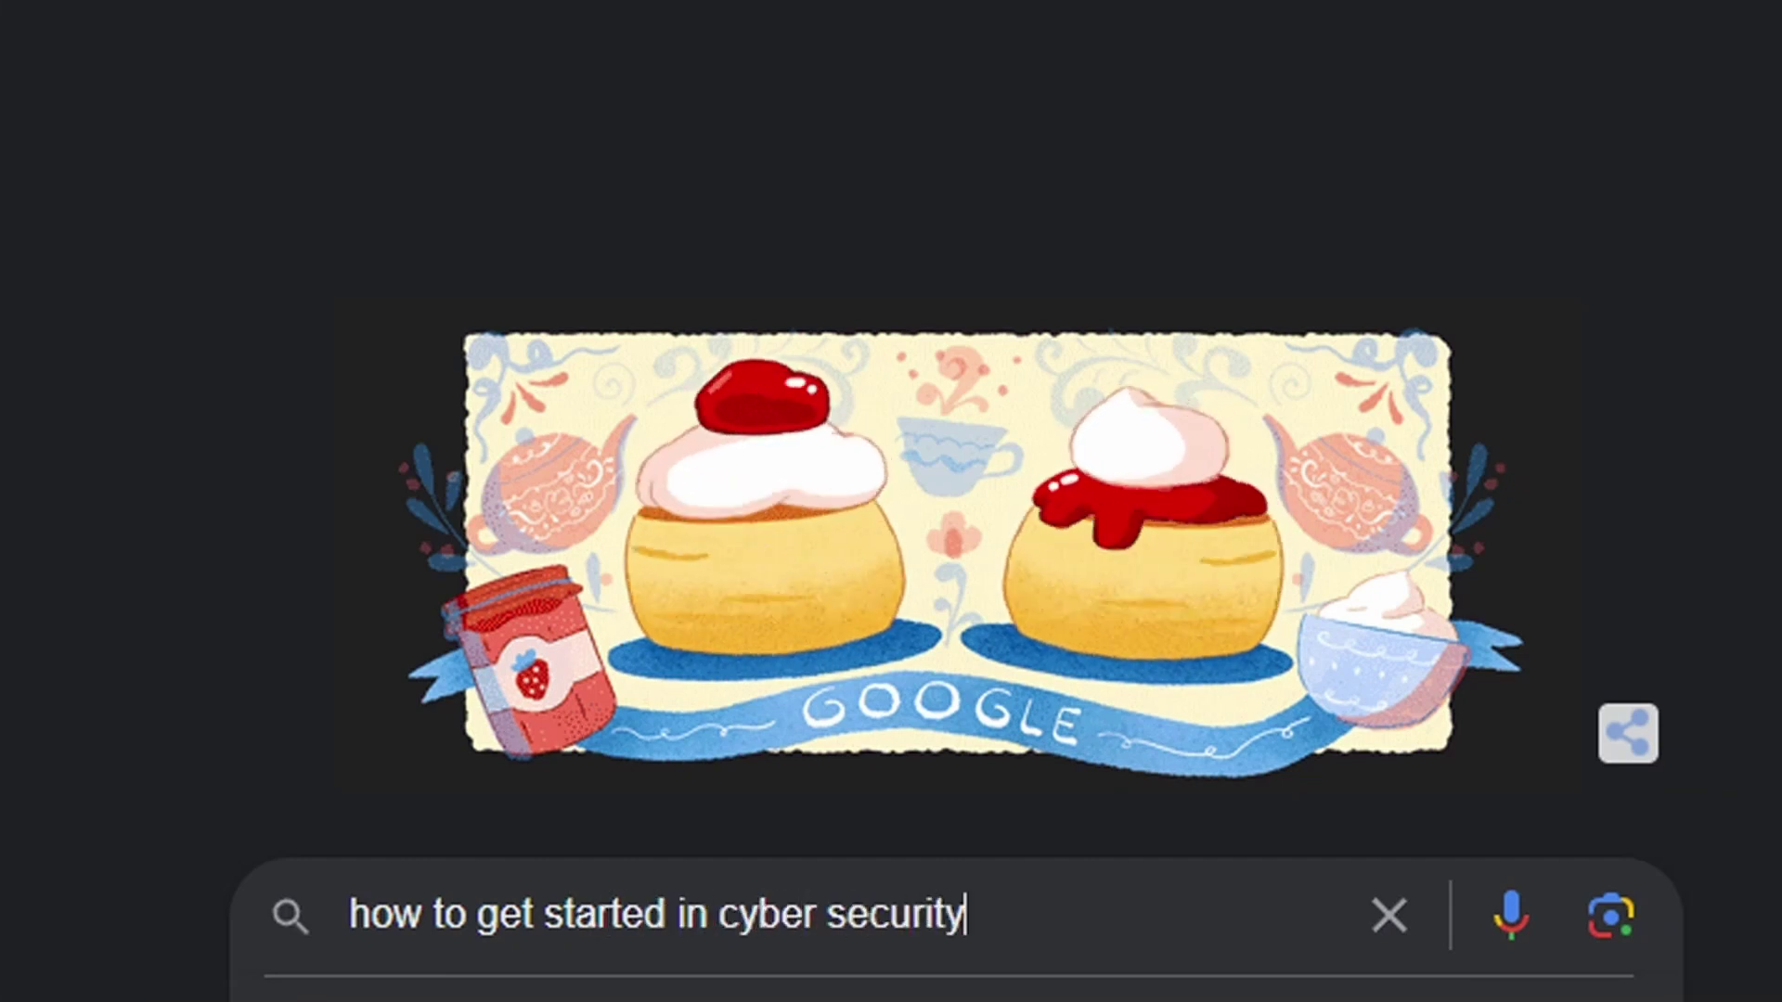